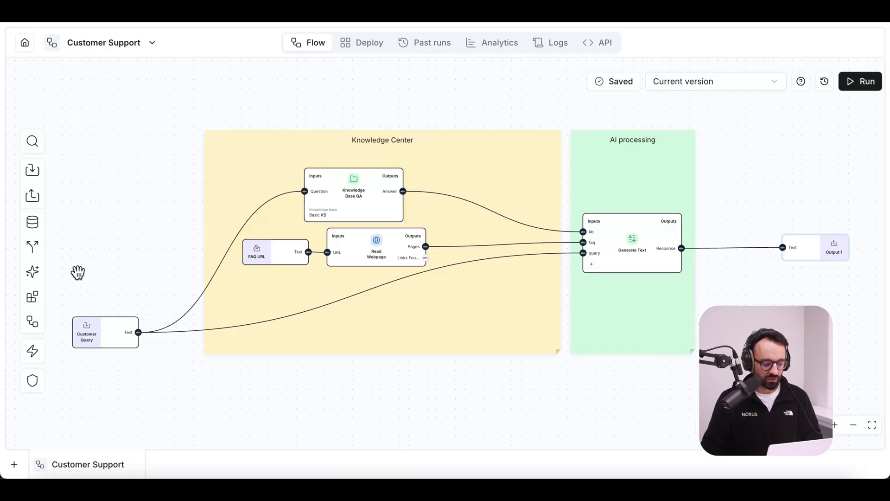
Step: Add a Gmail Send Email node and place it beyond the AI processing section, just above the Output 1 node
{"action": "left_click", "coordinate": [40, 141]}
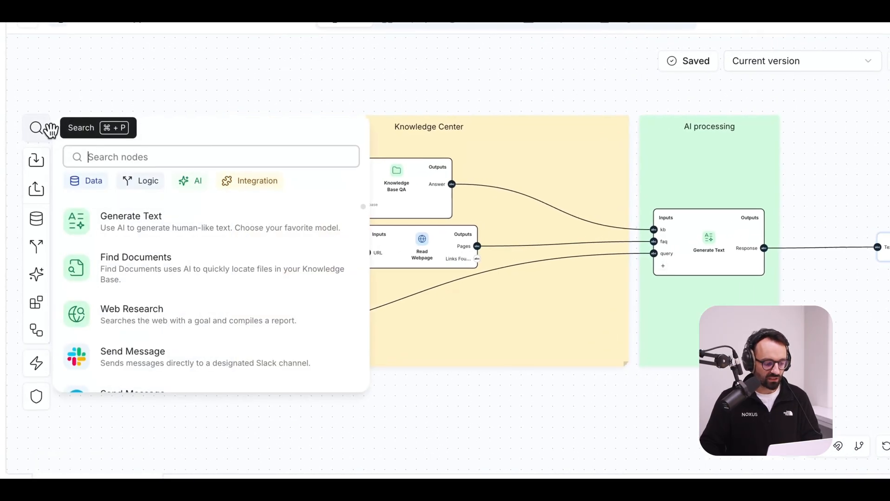
{"action": "type", "text": "send e"}
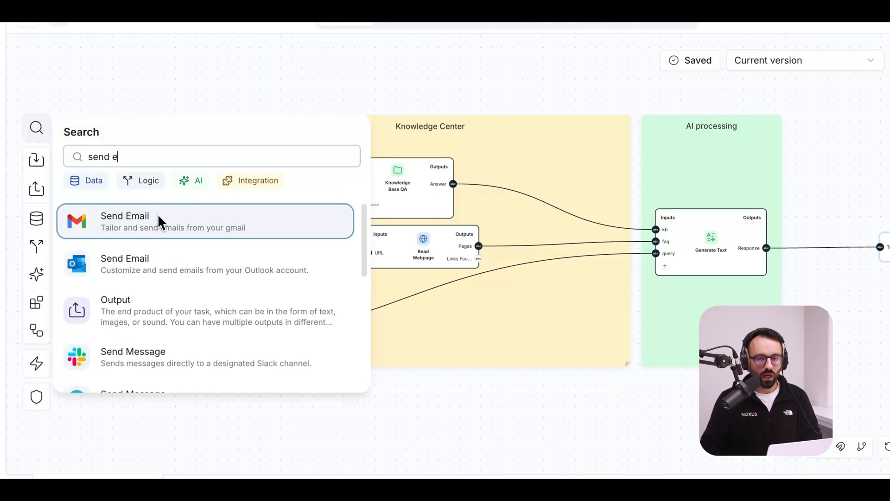
{"action": "left_click", "coordinate": [161, 220]}
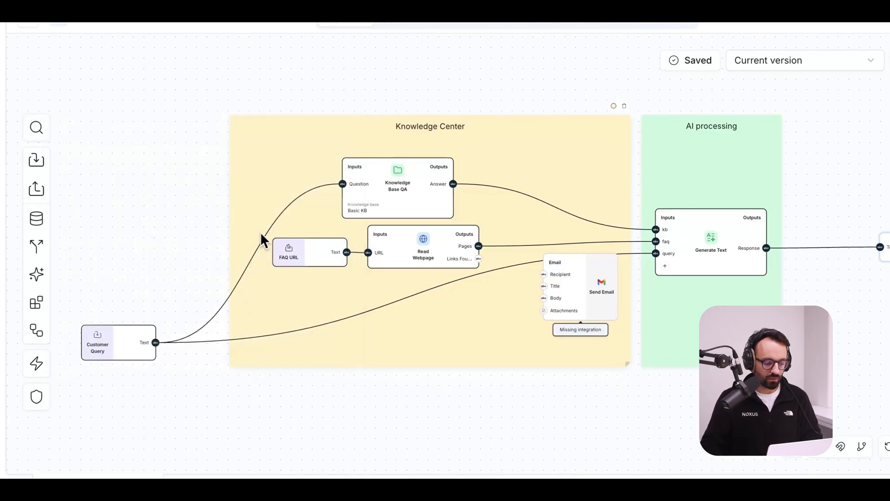
{"action": "left_click_drag", "start_coordinate": [586, 292], "coordinate": [889, 160]}
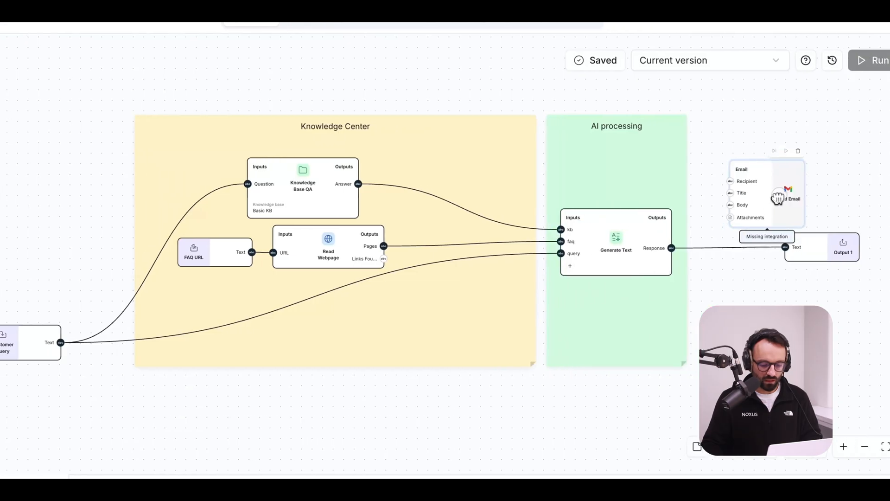
{"action": "left_click_drag", "start_coordinate": [811, 160], "coordinate": [811, 151]}
Step: Connect the Generate Text response to the Send Email body and delete the Output 1 node
{"action": "left_click_drag", "start_coordinate": [805, 326], "coordinate": [433, 318]}
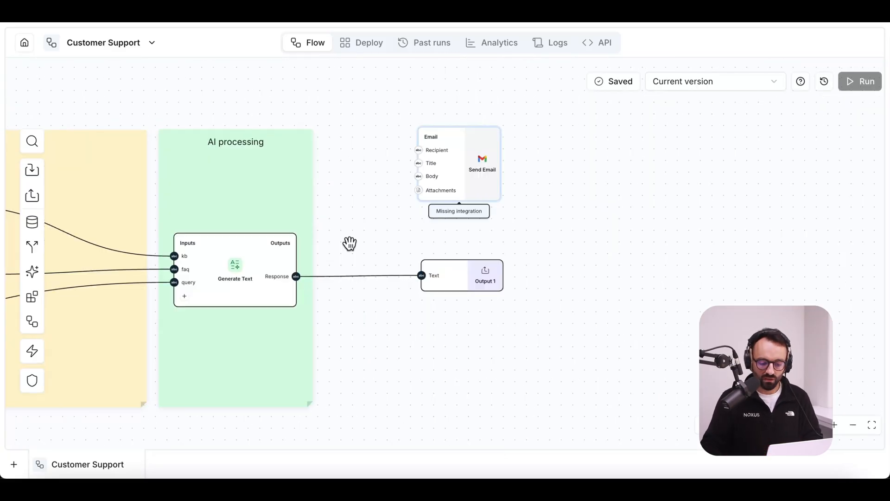
{"action": "left_click_drag", "start_coordinate": [296, 277], "coordinate": [423, 167]}
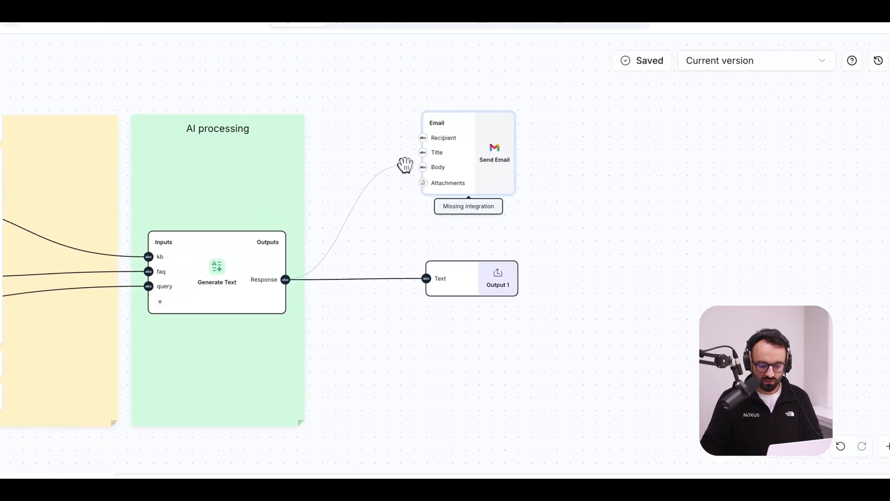
{"action": "left_click_drag", "start_coordinate": [501, 164], "coordinate": [579, 170]}
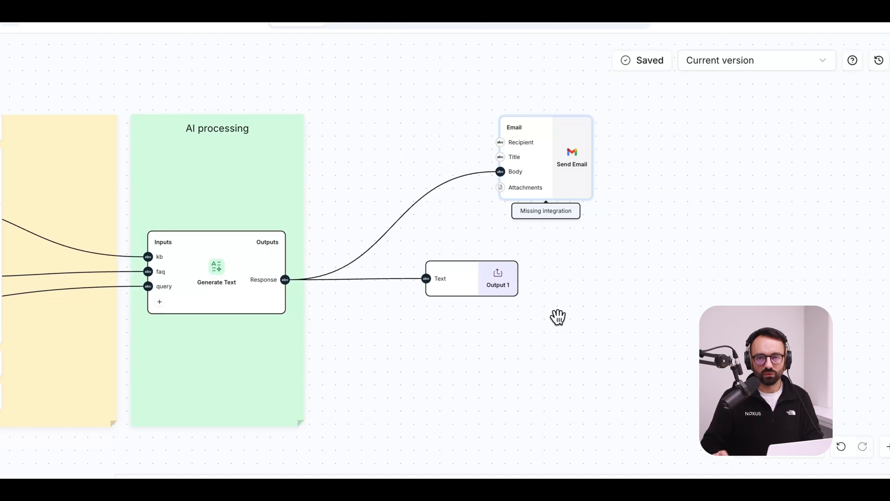
{"action": "left_click", "coordinate": [510, 250]}
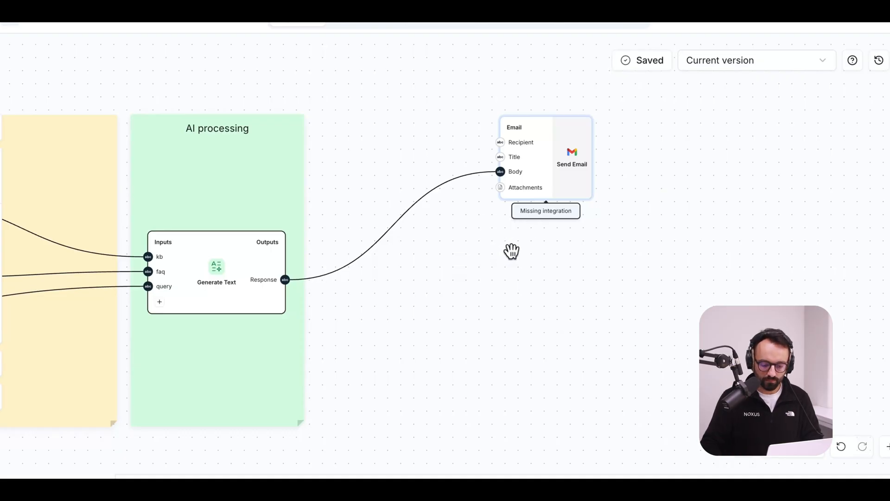
Step: Add two input nodes and connect them to the Recipient and Title fields of the Send Email node
{"action": "left_click_drag", "start_coordinate": [528, 253], "coordinate": [545, 320]}
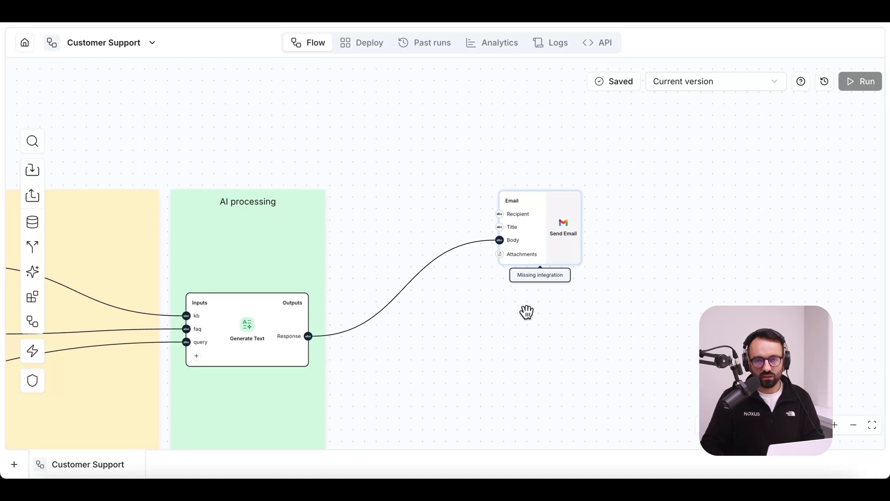
{"action": "left_click", "coordinate": [34, 171]}
{"action": "left_click", "coordinate": [33, 171]}
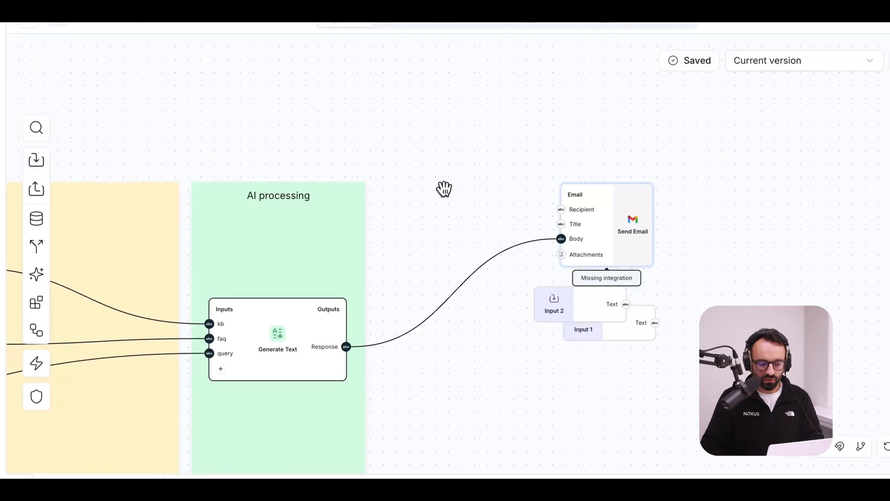
{"action": "left_click_drag", "start_coordinate": [562, 314], "coordinate": [433, 224]}
{"action": "left_click_drag", "start_coordinate": [614, 321], "coordinate": [562, 209]}
{"action": "left_click_drag", "start_coordinate": [497, 215], "coordinate": [562, 226]}
Step: Rename the input connected to the email recipient as Client Email
{"action": "left_click", "coordinate": [441, 151]}
{"action": "left_click_drag", "start_coordinate": [646, 167], "coordinate": [560, 167]}
{"action": "type", "text": "Cle"}
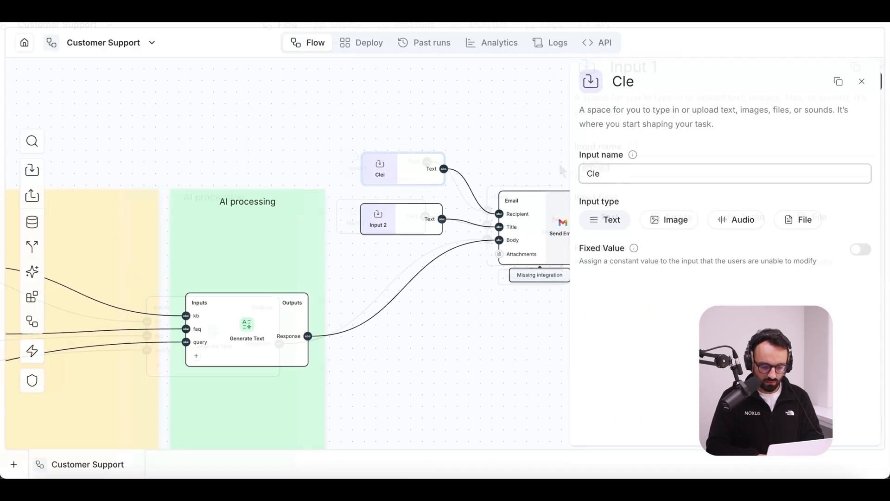
{"action": "key", "text": "BackSpace"}
{"action": "type", "text": "ient Email"}
Step: Rename the input feeding the email title as Title and give it the fixed value "Response to your query"
{"action": "left_click", "coordinate": [416, 215]}
{"action": "left_click_drag", "start_coordinate": [621, 173], "coordinate": [579, 173]}
{"action": "type", "text": "Title"}
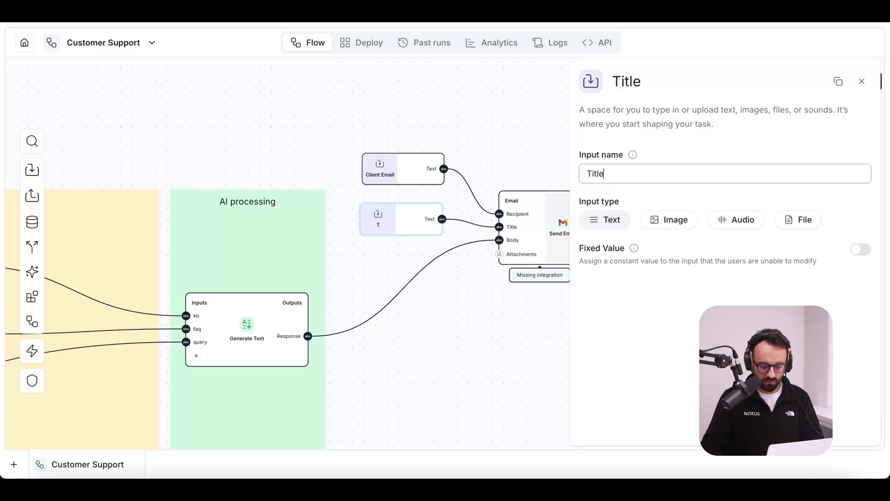
{"action": "left_click", "coordinate": [861, 249]}
{"action": "type", "text": "Response to your query"}
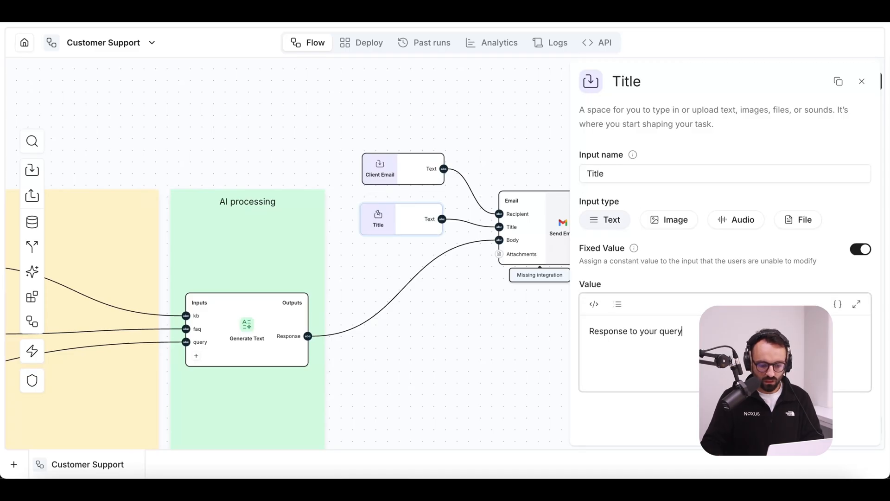
{"action": "left_click", "coordinate": [482, 347]}
Step: Append to the Generate Text prompt: "If you are not able to find provide an accurate and well-founded answer, end your output with NEEDS HUMAN REVIEW."
{"action": "left_click_drag", "start_coordinate": [467, 356], "coordinate": [481, 288]}
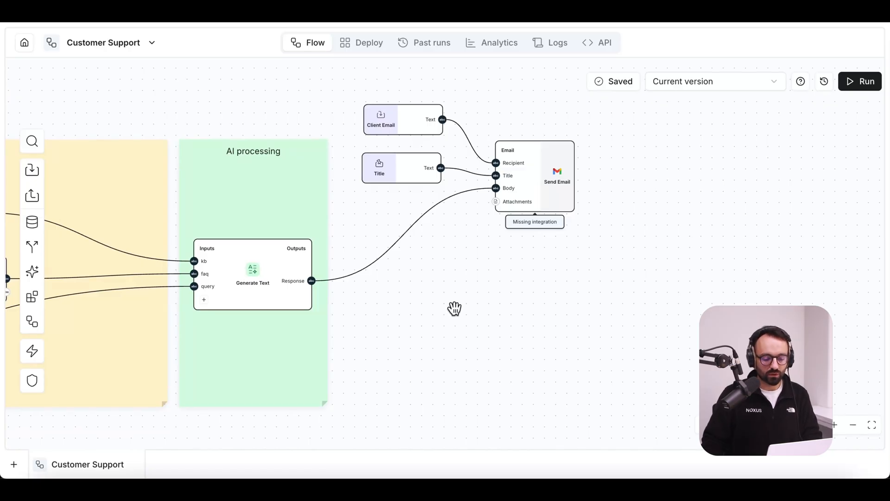
{"action": "left_click", "coordinate": [254, 290]}
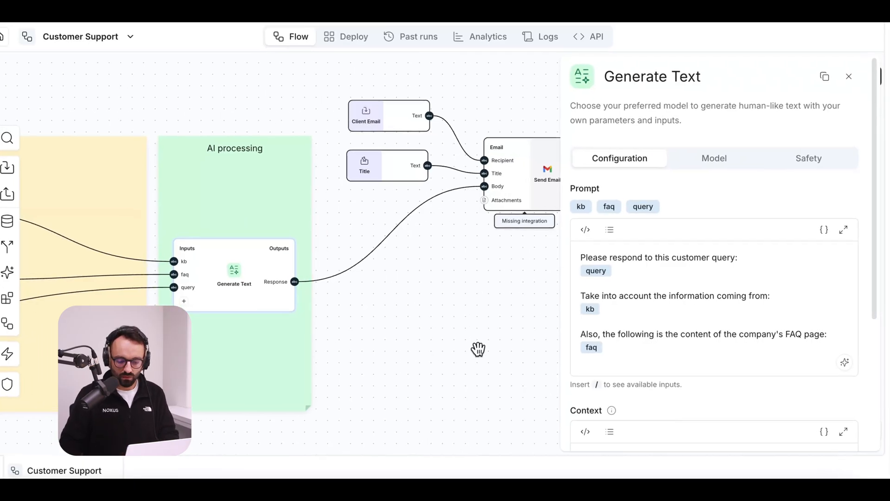
{"action": "left_click", "coordinate": [604, 364]}
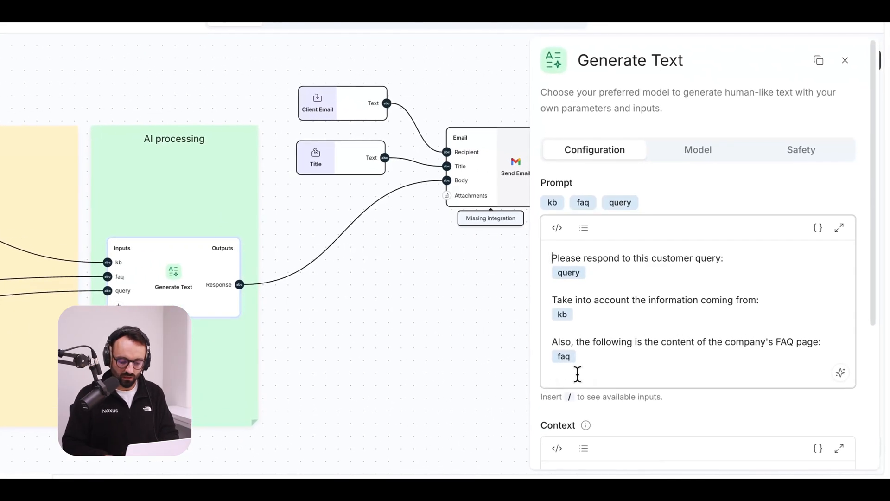
{"action": "key", "text": "Return"}
{"action": "type", "text": "If you are not able to find provide an accurate and well-founded answer, end your output with NEEDS HUMAN REVIEW."}
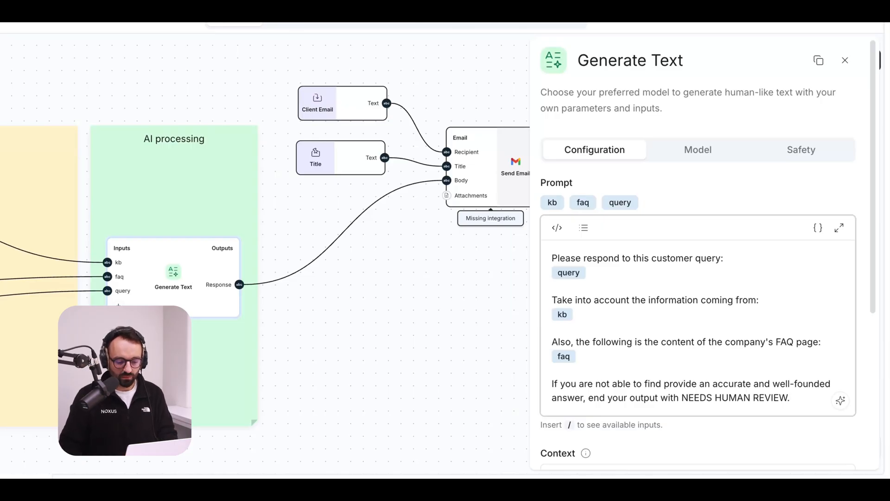
{"action": "left_click", "coordinate": [425, 357]}
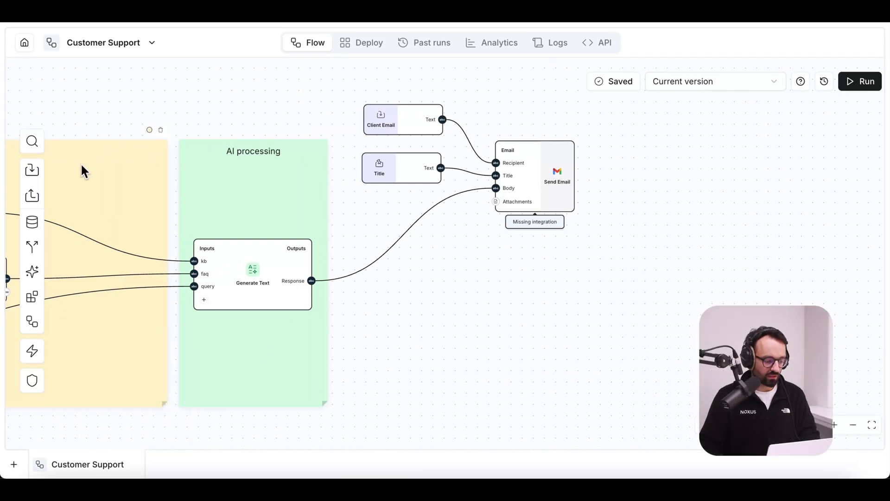
Step: Add a Condition node below the email inputs and shift the Send Email and Title nodes to make room
{"action": "left_click", "coordinate": [41, 146]}
{"action": "type", "text": "cond"}
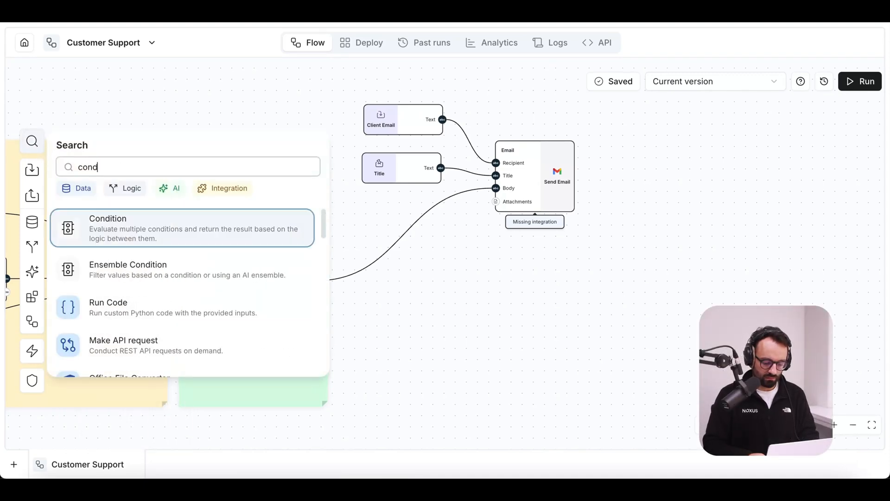
{"action": "left_click", "coordinate": [161, 217]}
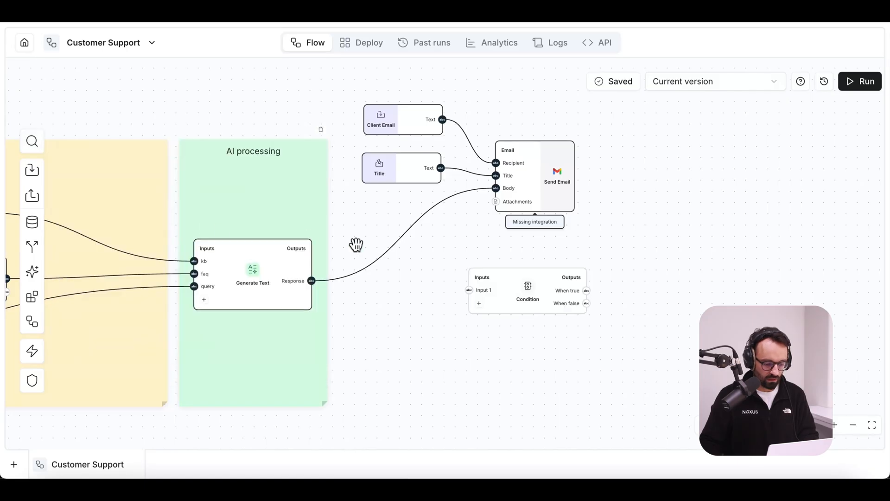
{"action": "left_click_drag", "start_coordinate": [547, 288], "coordinate": [473, 284]}
{"action": "left_click_drag", "start_coordinate": [563, 183], "coordinate": [592, 169]}
{"action": "left_click_drag", "start_coordinate": [422, 168], "coordinate": [425, 159]}
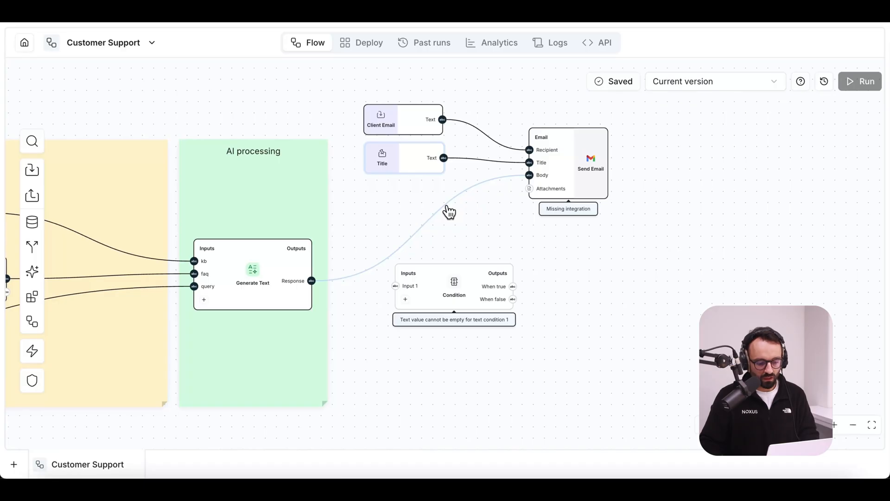
Step: Remove the connection into the email body and connect the Generate Text response to the Condition node's input
{"action": "left_click", "coordinate": [447, 207]}
{"action": "key", "text": "BackSpace"}
{"action": "left_click_drag", "start_coordinate": [311, 280], "coordinate": [395, 286]}
Step: Rename the Condition node's input as response
{"action": "left_click", "coordinate": [411, 287]}
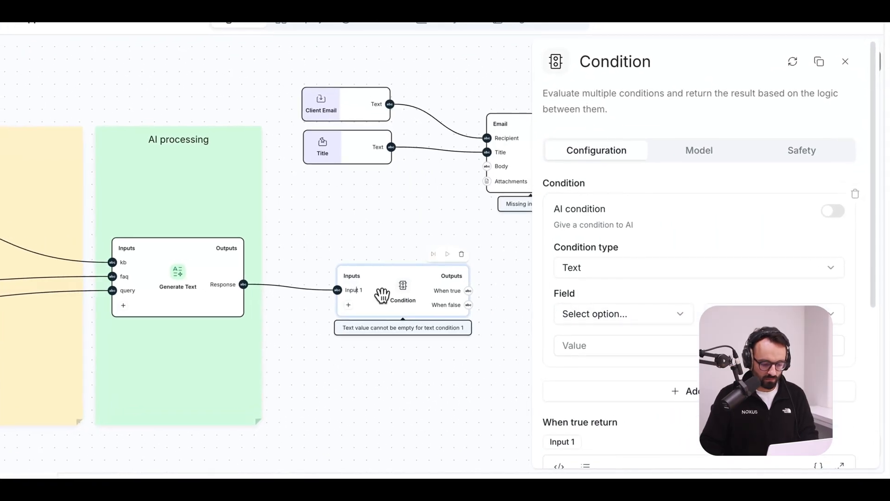
{"action": "triple_click", "coordinate": [359, 290]}
{"action": "type", "text": "response"}
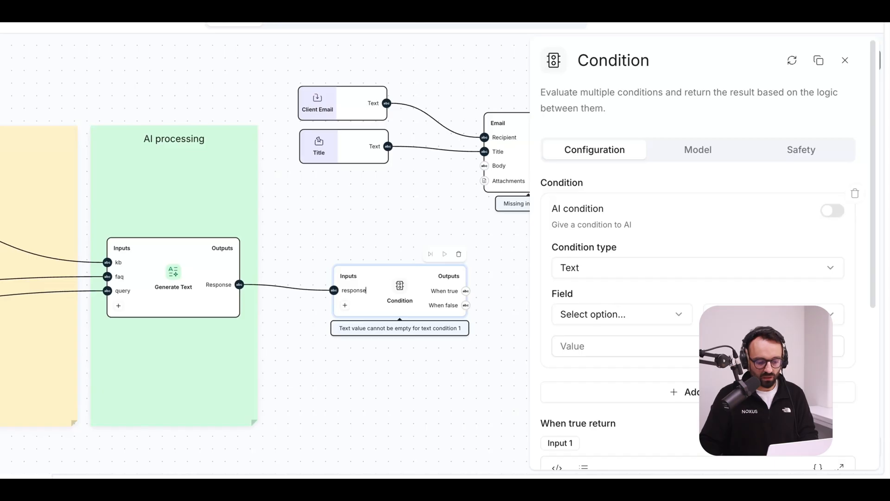
{"action": "left_click", "coordinate": [664, 221]}
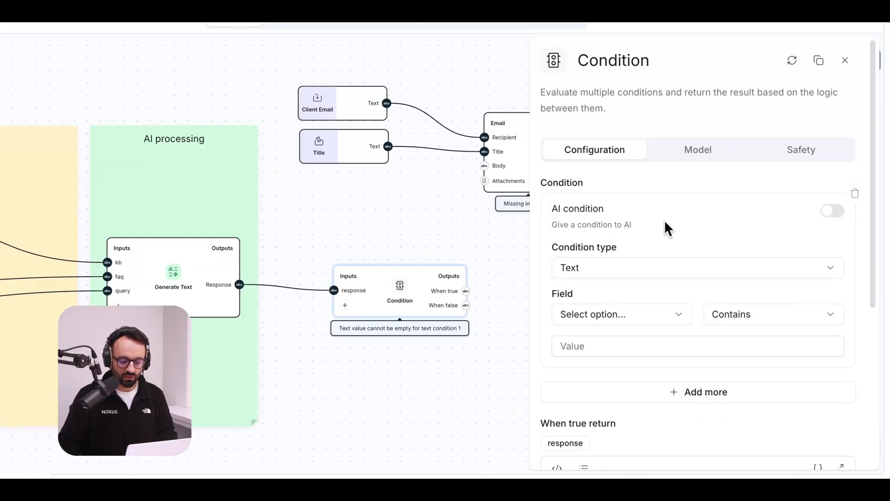
Step: Make the condition return the response input both when true and when false
{"action": "left_click_drag", "start_coordinate": [873, 232], "coordinate": [885, 284]}
{"action": "left_click", "coordinate": [678, 241]}
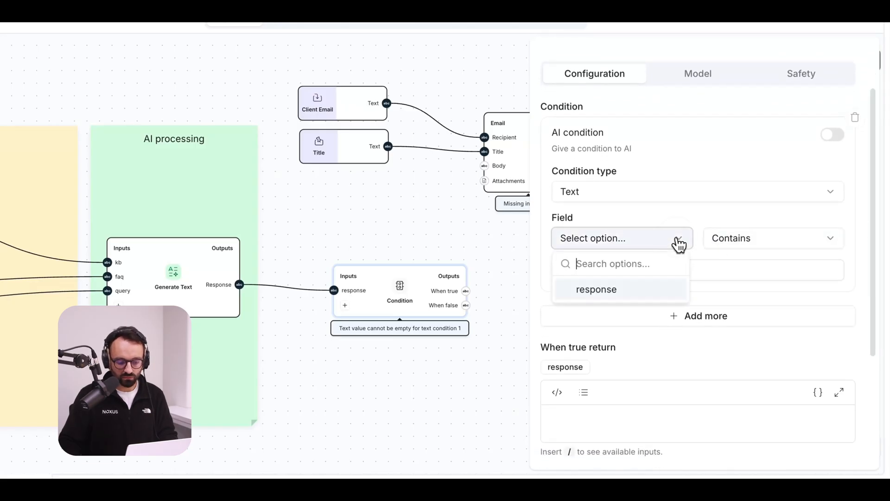
{"action": "left_click", "coordinate": [684, 245]}
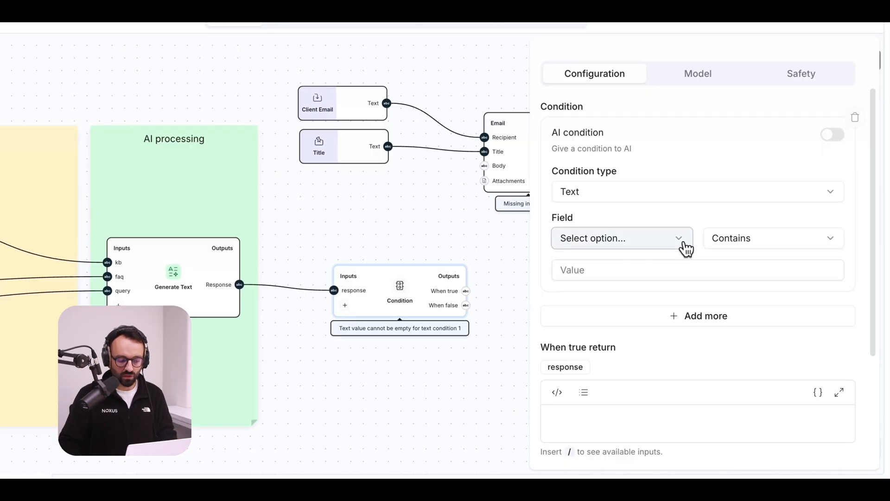
{"action": "left_click_drag", "start_coordinate": [873, 267], "coordinate": [871, 385]}
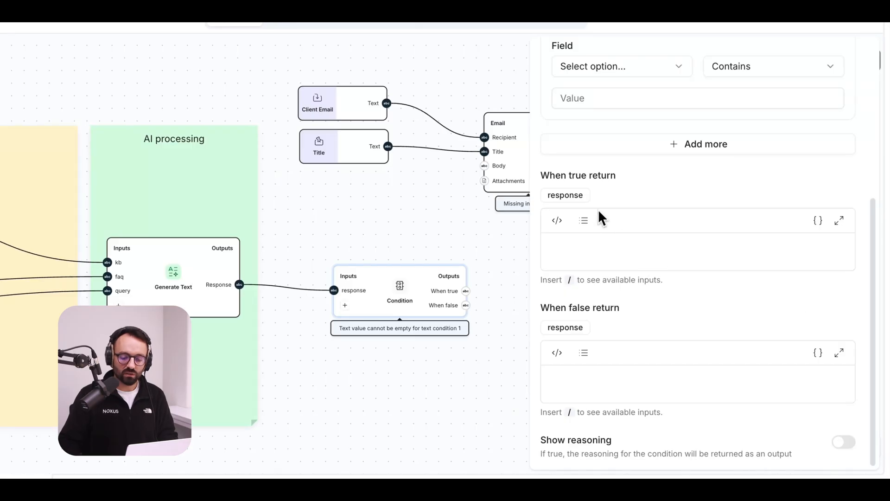
{"action": "left_click", "coordinate": [585, 199]}
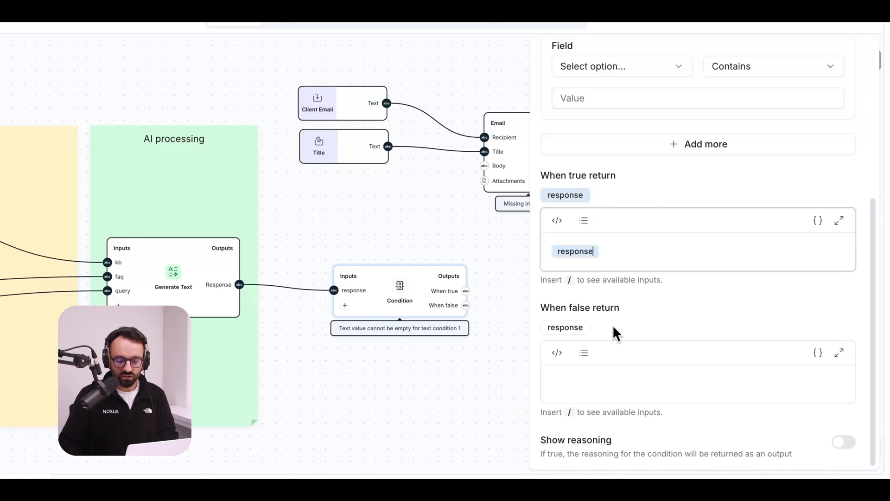
{"action": "left_click", "coordinate": [566, 328]}
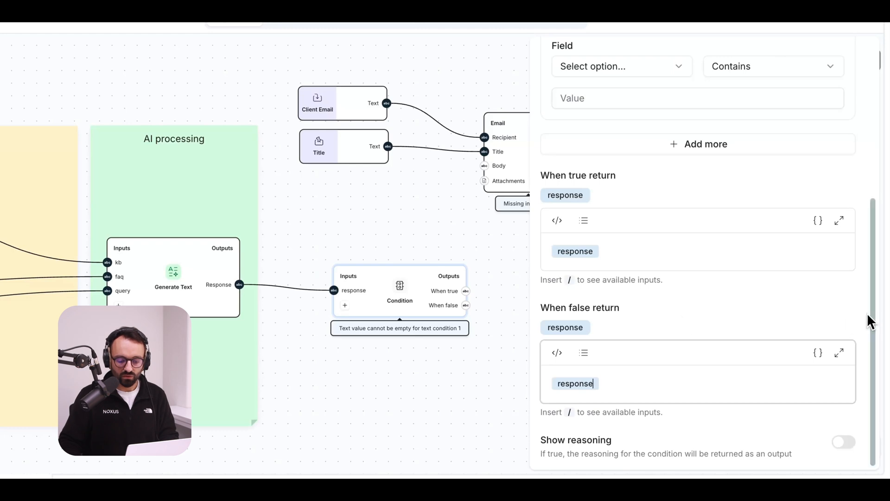
Step: Set the Condition node's text rule to check that the response field does not contain NEEDS HUMAN REVIEW
{"action": "left_click_drag", "start_coordinate": [876, 318], "coordinate": [871, 204]}
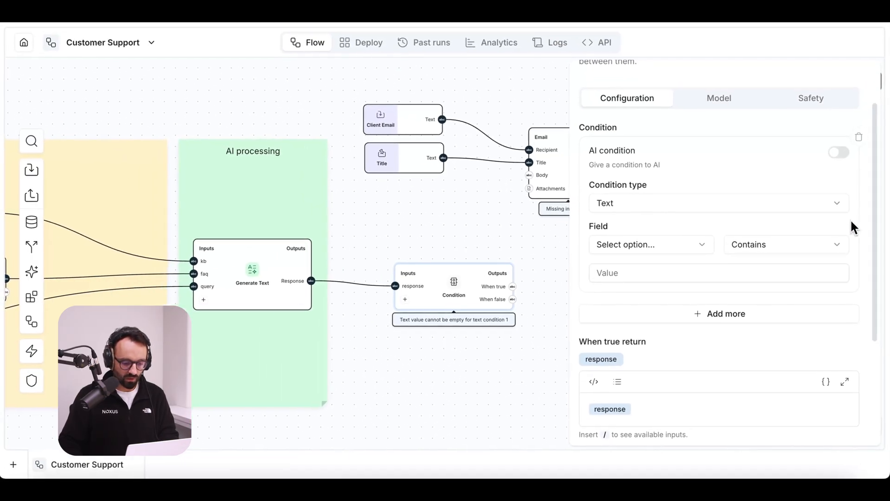
{"action": "left_click_drag", "start_coordinate": [518, 275], "coordinate": [490, 253]}
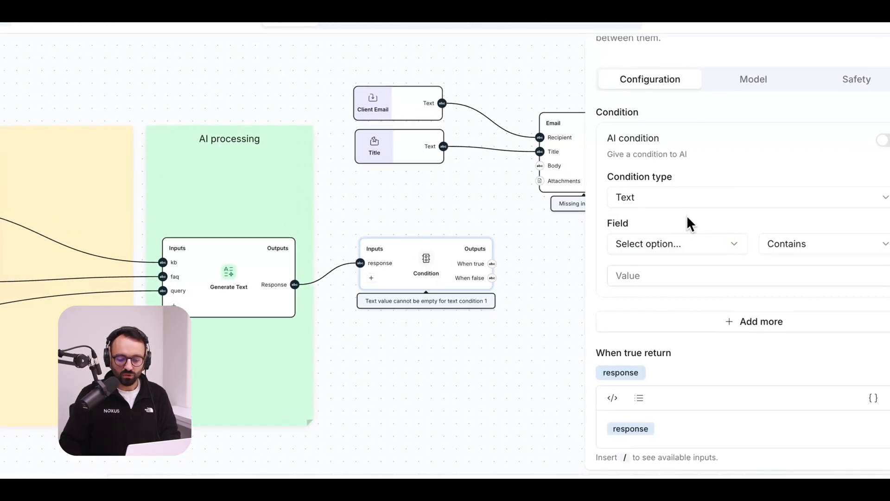
{"action": "left_click", "coordinate": [689, 242]}
{"action": "left_click", "coordinate": [671, 295]}
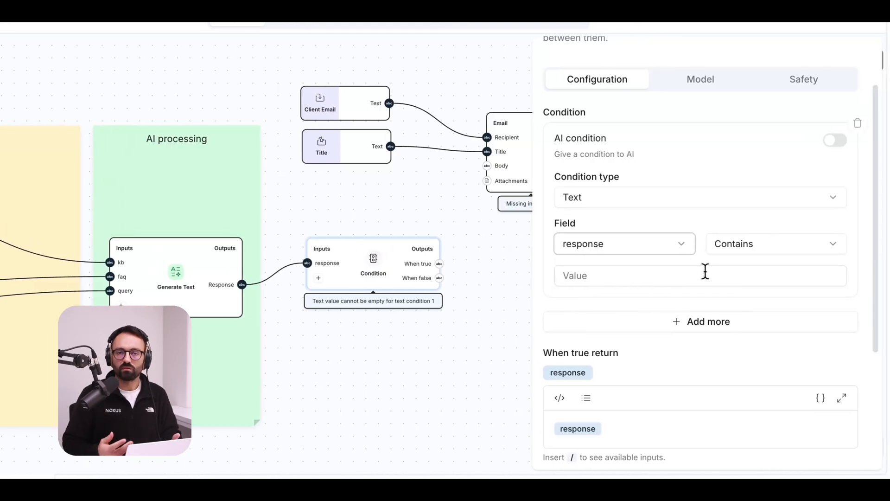
{"action": "left_click", "coordinate": [706, 274]}
{"action": "type", "text": "NEED"}
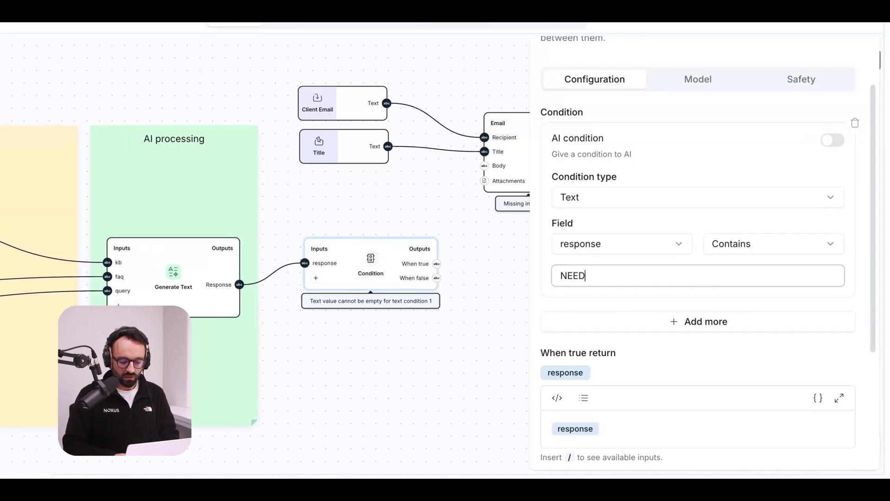
{"action": "type", "text": "S HUMAN REVIEW"}
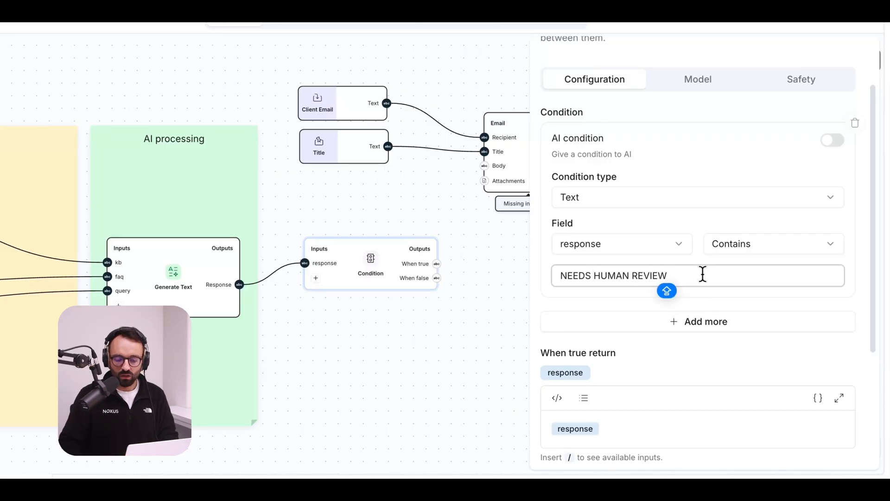
{"action": "left_click", "coordinate": [732, 257]}
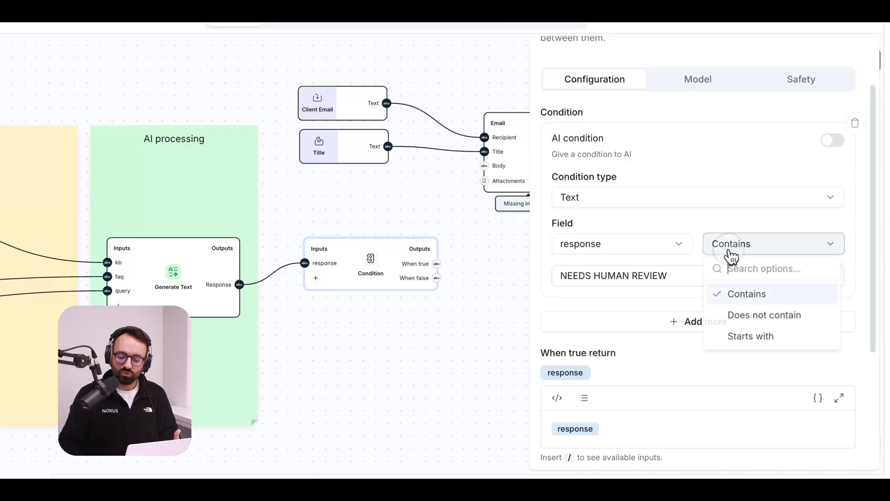
{"action": "left_click", "coordinate": [735, 319]}
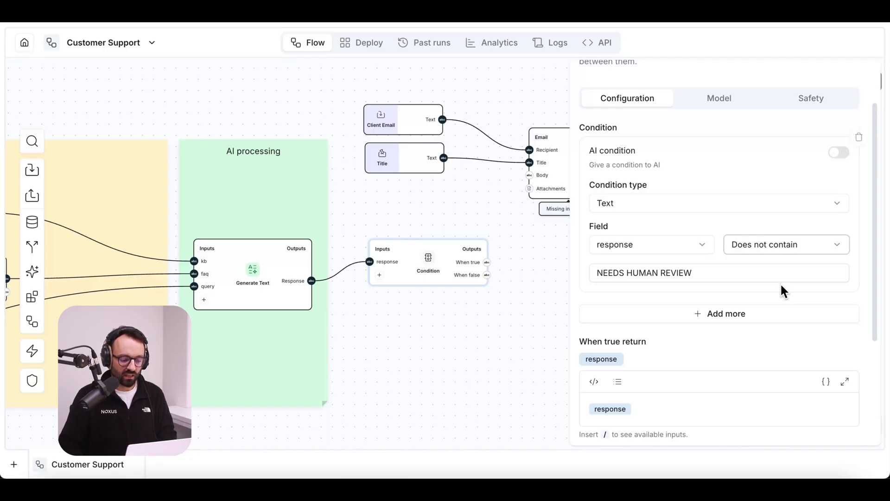
Step: Connect the Condition node's When true output to the Body input of the Send Email node
{"action": "left_click", "coordinate": [498, 265]}
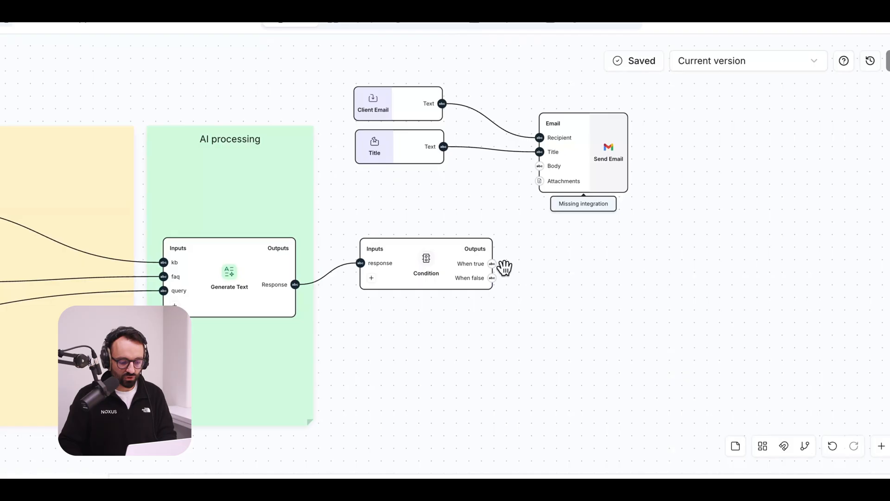
{"action": "left_click_drag", "start_coordinate": [492, 264], "coordinate": [540, 166]}
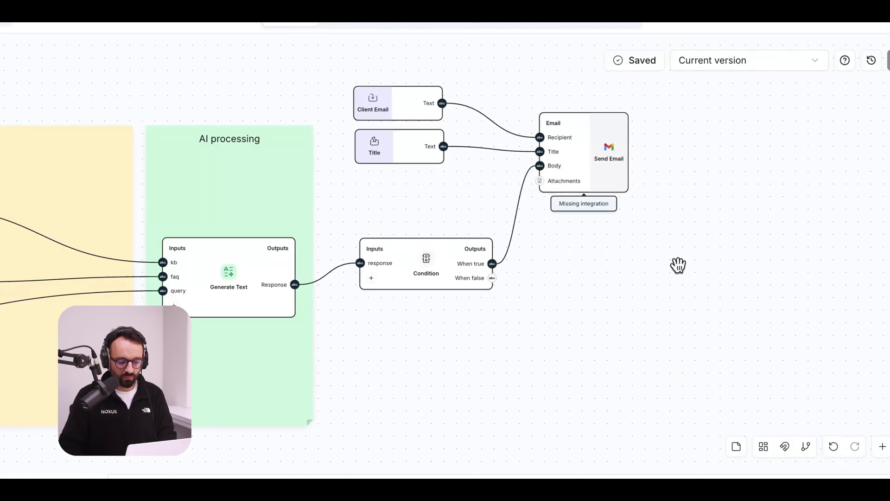
{"action": "left_click_drag", "start_coordinate": [689, 255], "coordinate": [626, 272]}
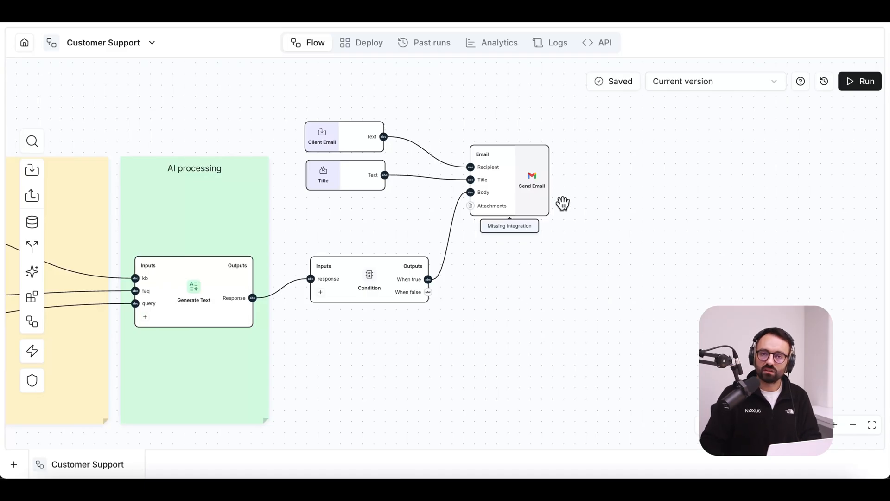
Step: Check the Send Email node's required connections and browse the list of available integrations
{"action": "left_click", "coordinate": [541, 194]}
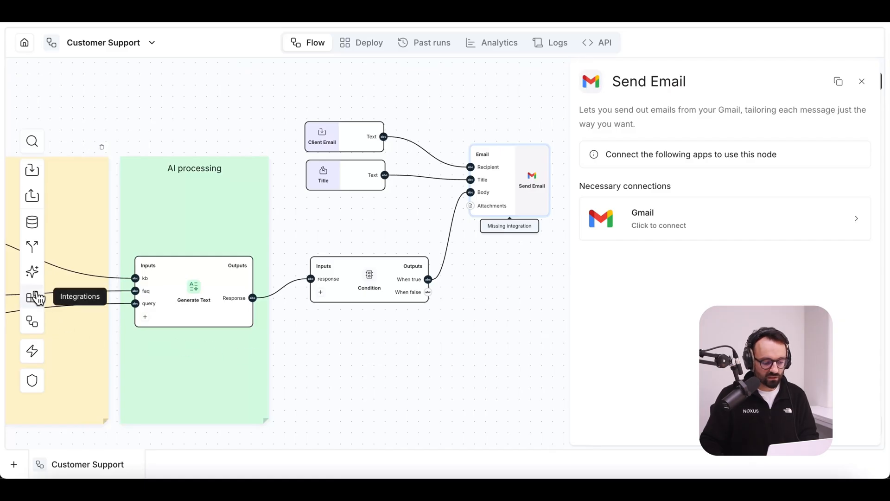
{"action": "left_click", "coordinate": [37, 297]}
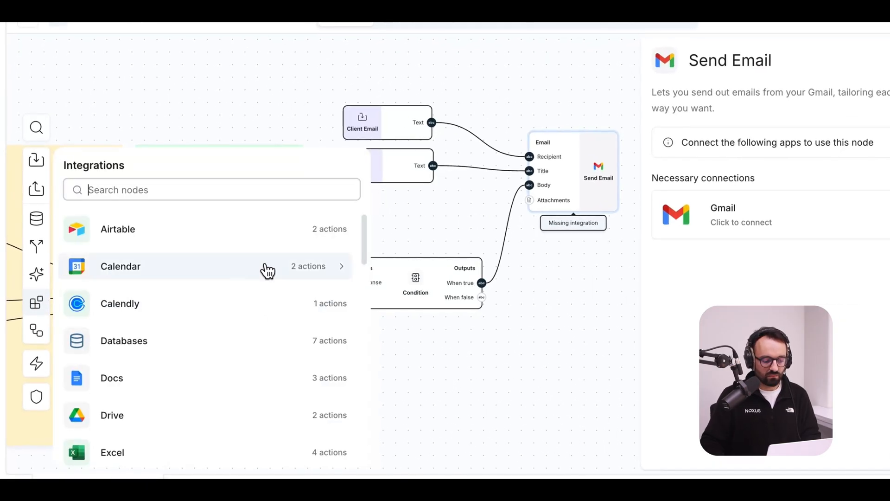
{"action": "left_click_drag", "start_coordinate": [363, 233], "coordinate": [362, 367]}
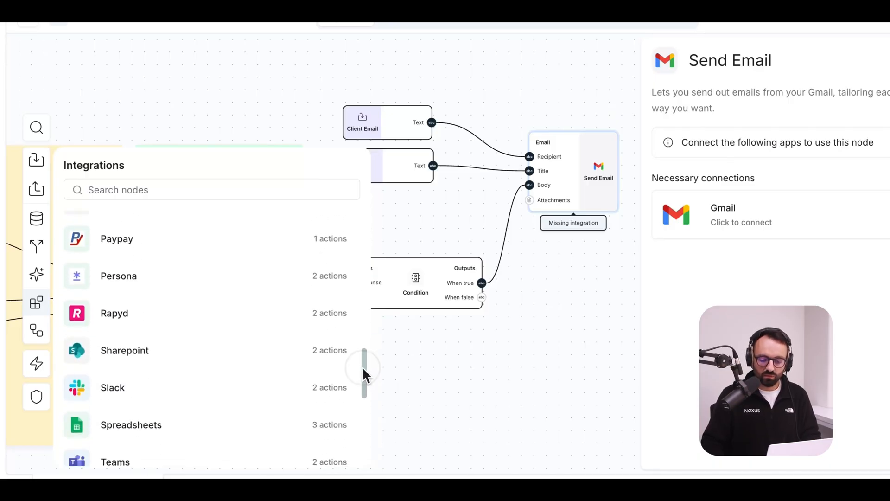
{"action": "left_click", "coordinate": [724, 292]}
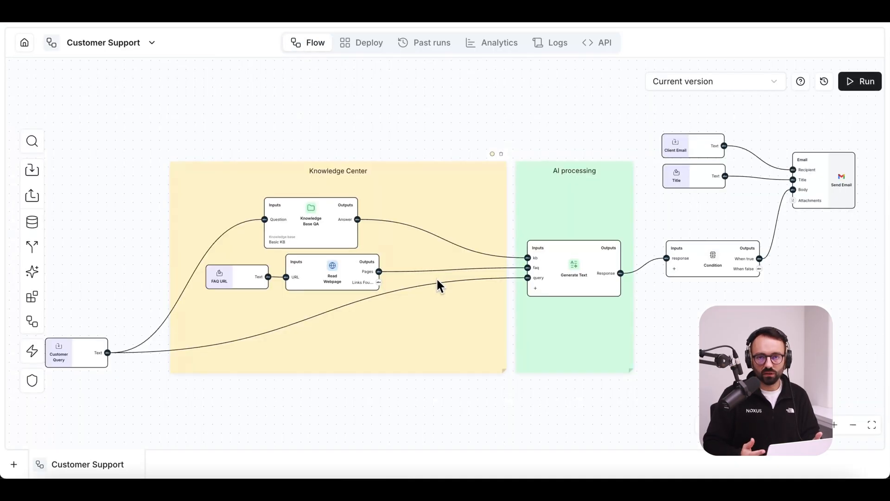
Step: Save the workflow as a new version named V1
{"action": "scroll", "coordinate": [436, 277], "scroll_direction": "down", "scroll_amount": 1}
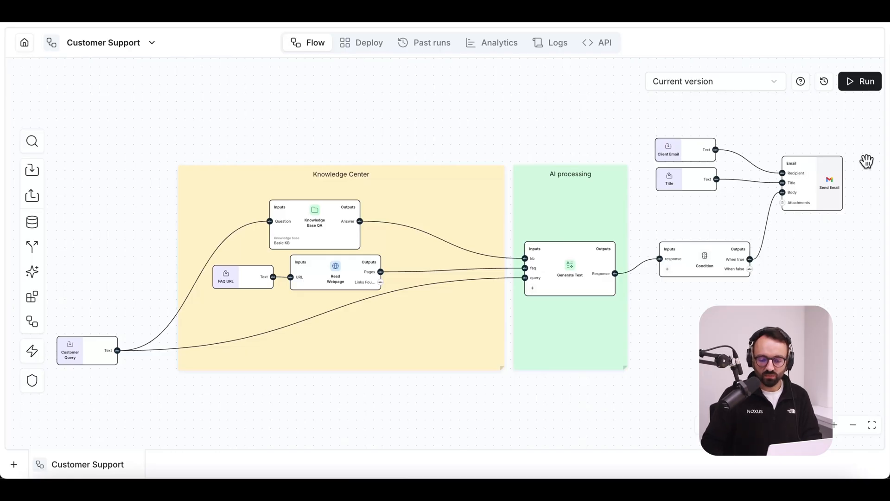
{"action": "left_click", "coordinate": [775, 85]}
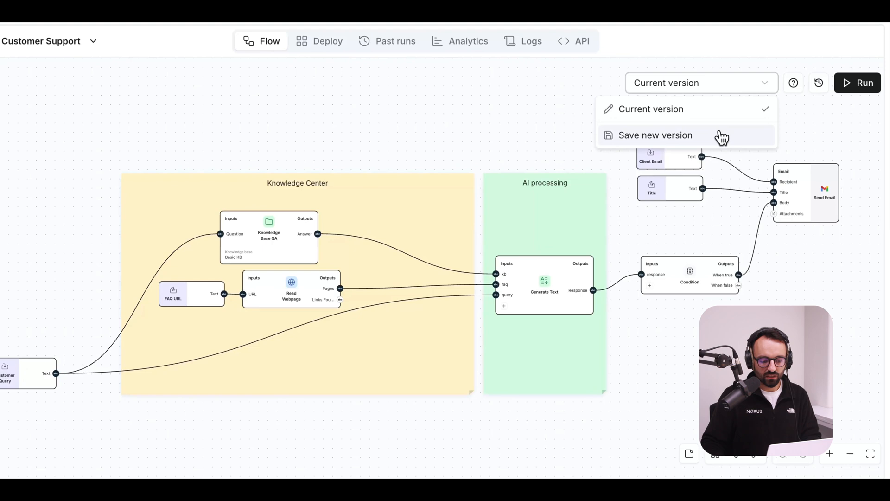
{"action": "left_click", "coordinate": [722, 136]}
{"action": "left_click", "coordinate": [423, 234]}
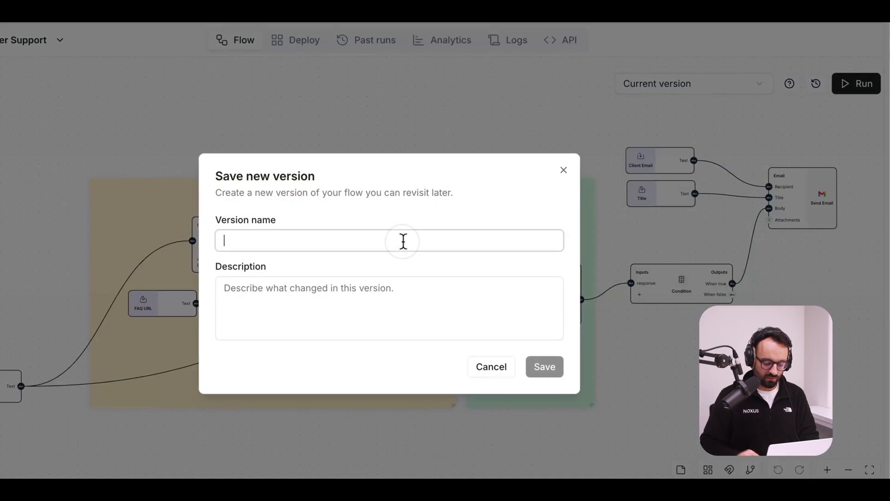
{"action": "type", "text": "V1"}
{"action": "left_click", "coordinate": [544, 370]}
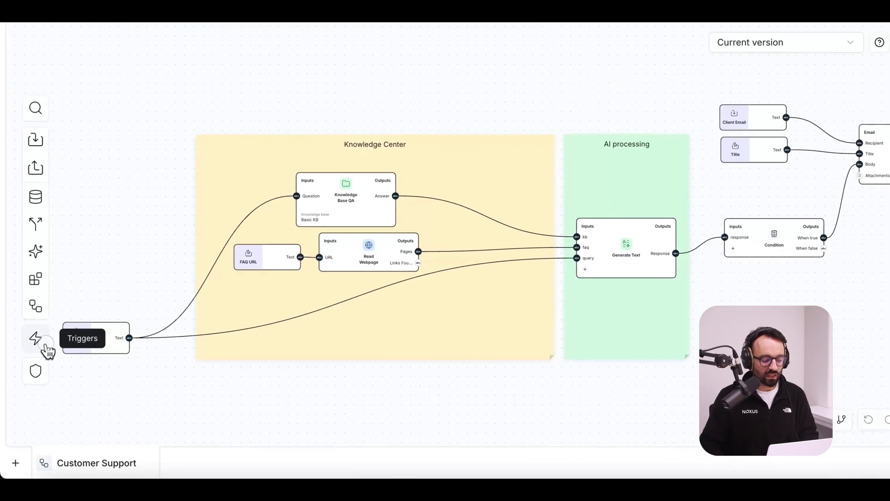
Step: Start a new Gmail trigger for the workflow and set it to run version V1
{"action": "left_click", "coordinate": [41, 355]}
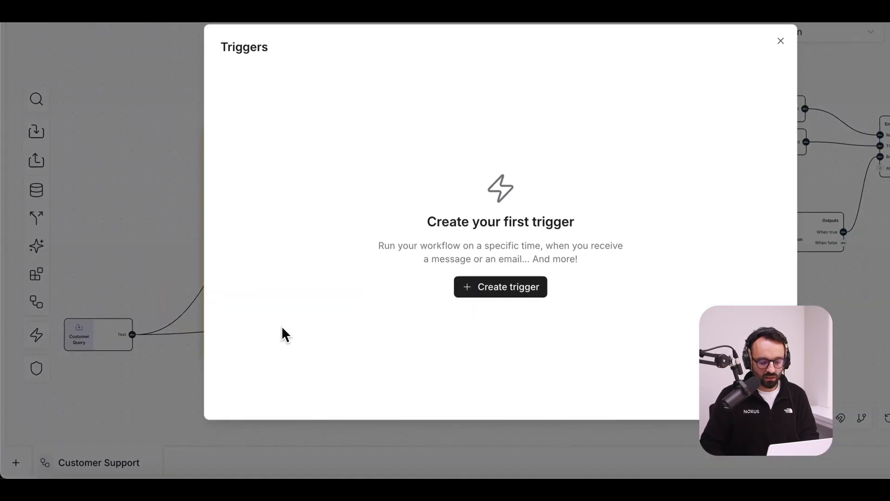
{"action": "left_click", "coordinate": [493, 293]}
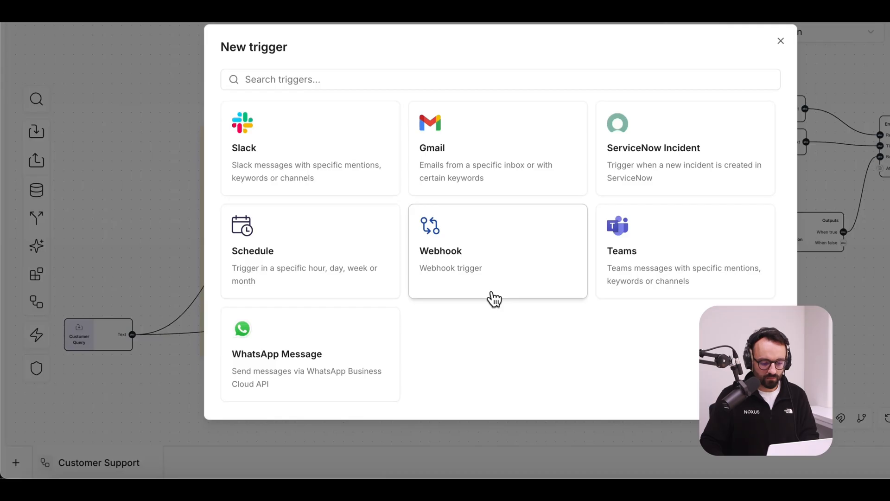
{"action": "left_click", "coordinate": [484, 185]}
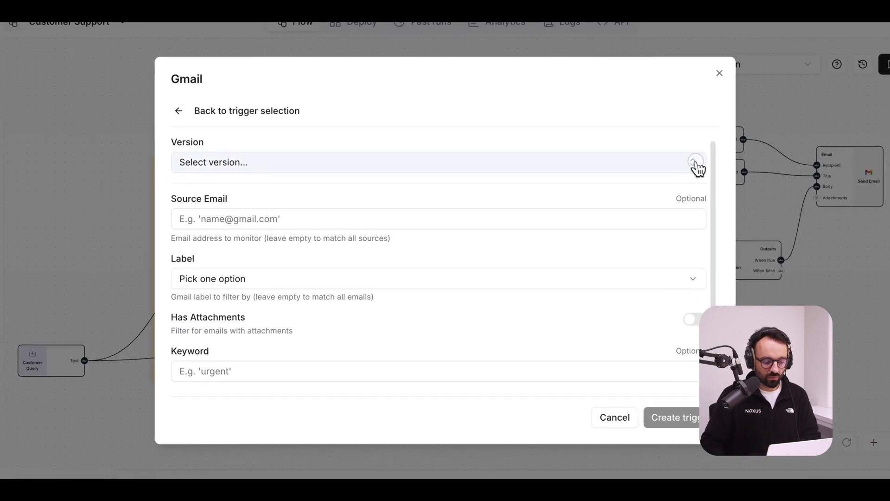
{"action": "left_click", "coordinate": [696, 164]}
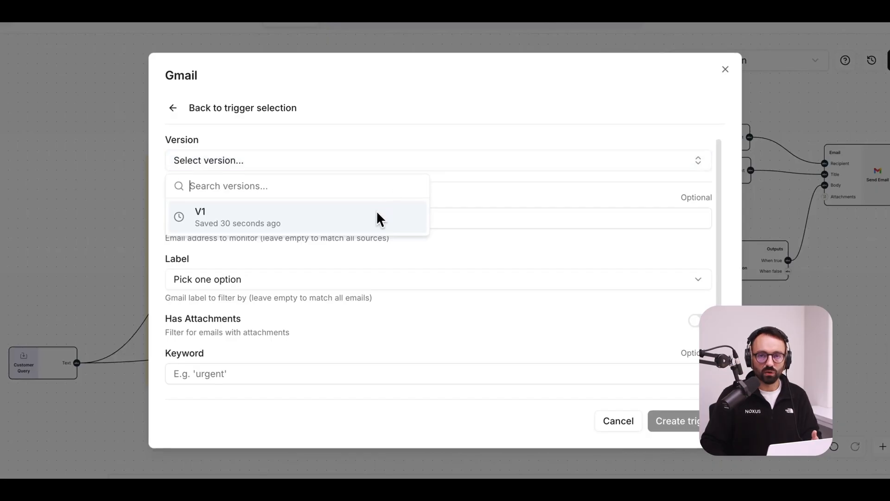
{"action": "left_click", "coordinate": [376, 213]}
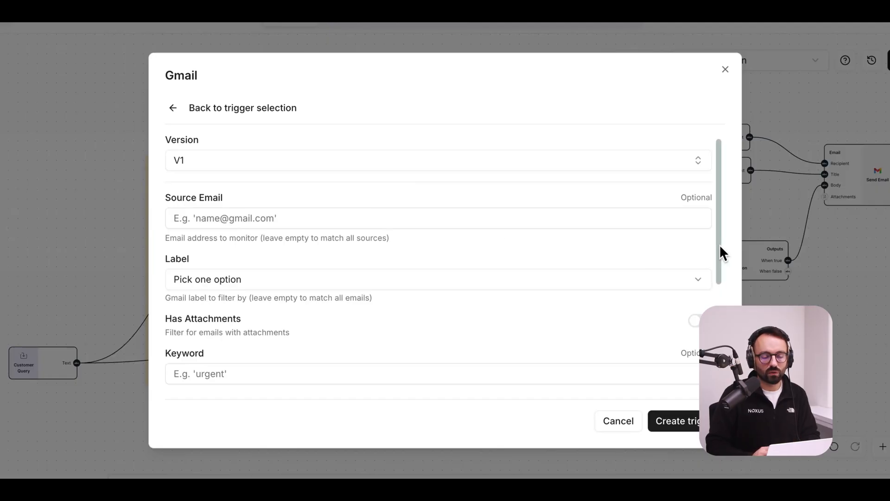
Step: Filter the Gmail trigger by the INBOX label
{"action": "left_click_drag", "start_coordinate": [719, 244], "coordinate": [719, 313]}
{"action": "left_click", "coordinate": [549, 170]}
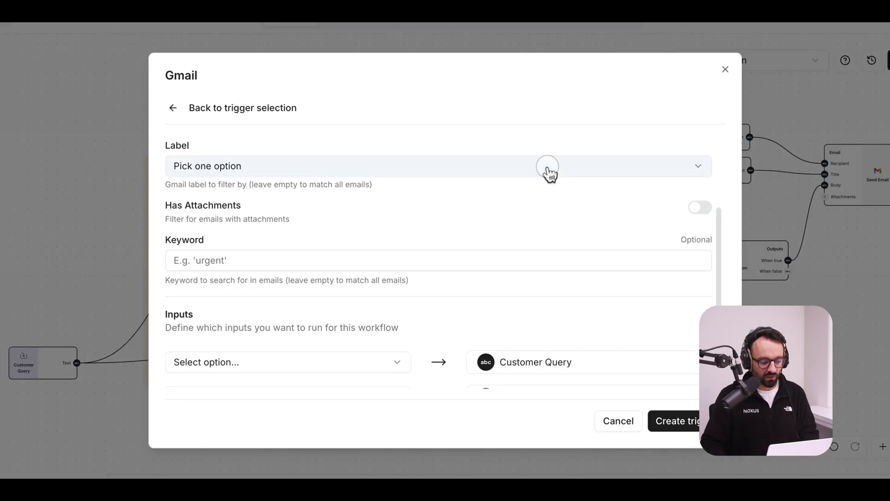
{"action": "left_click", "coordinate": [253, 263]}
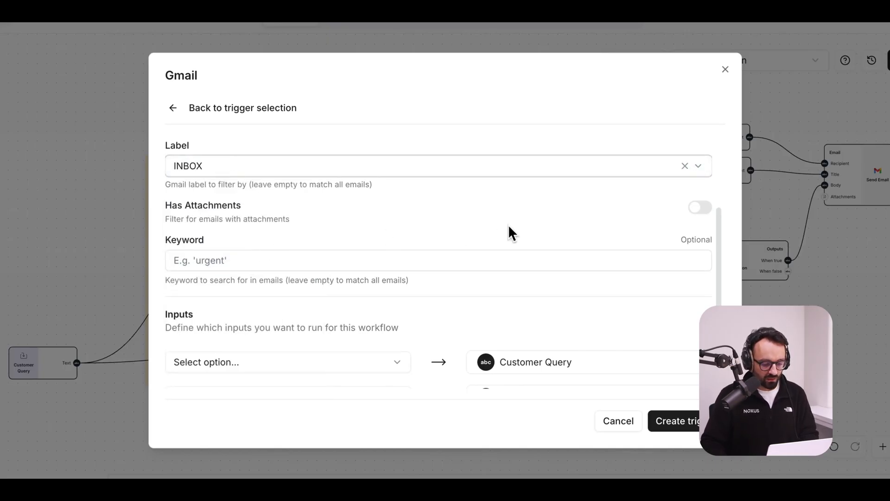
Step: Map Message body to Customer Query and Sender to Client Email, then create the trigger and close the triggers dialog
{"action": "left_click_drag", "start_coordinate": [717, 237], "coordinate": [714, 277]}
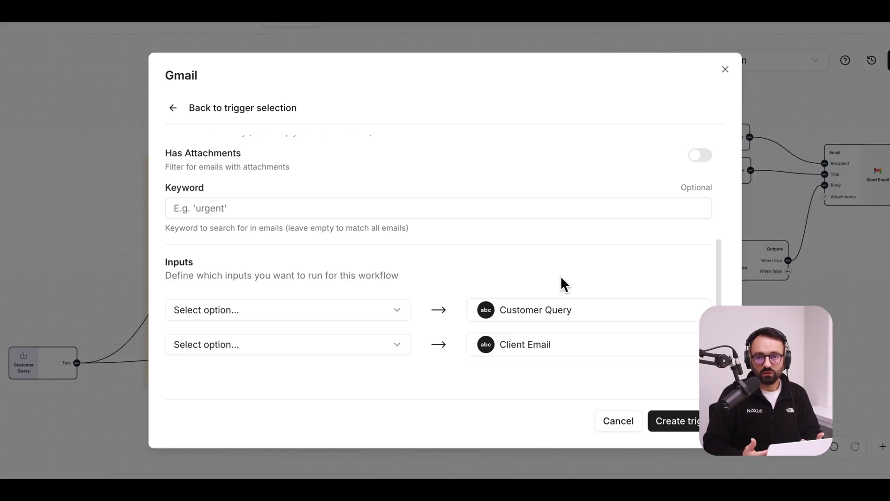
{"action": "left_click", "coordinate": [404, 312]}
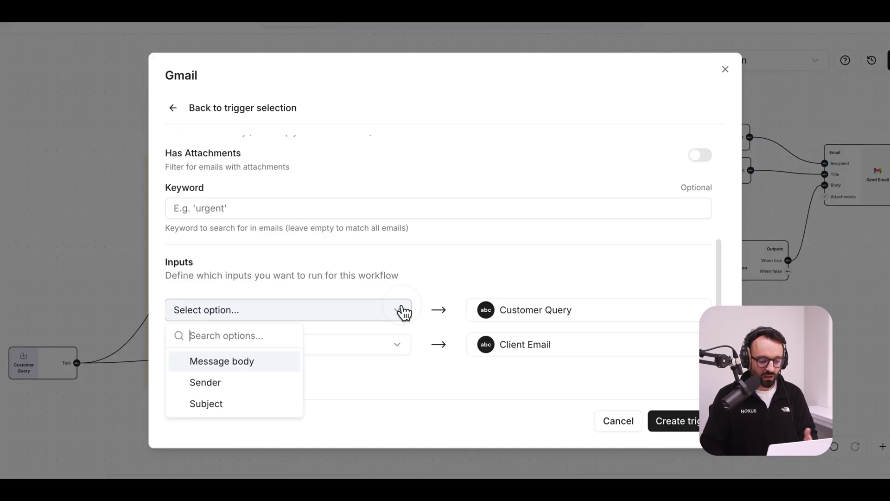
{"action": "left_click", "coordinate": [222, 361]}
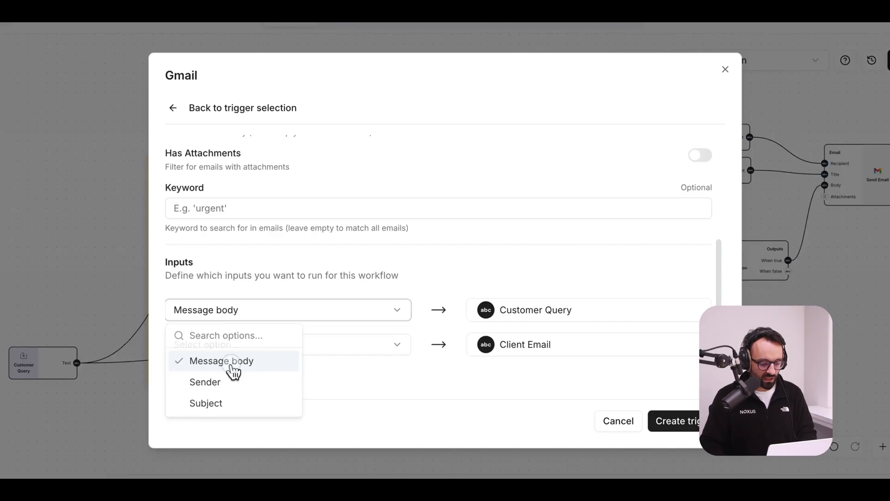
{"action": "left_click", "coordinate": [348, 351]}
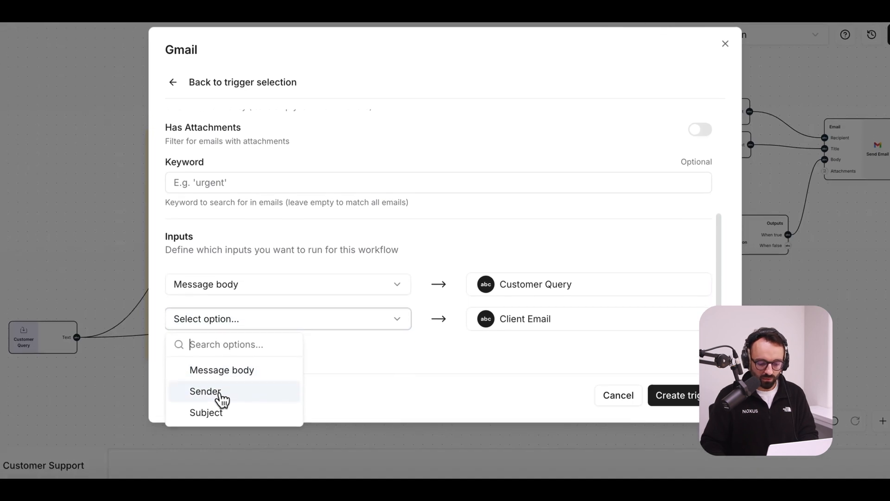
{"action": "left_click", "coordinate": [206, 389]}
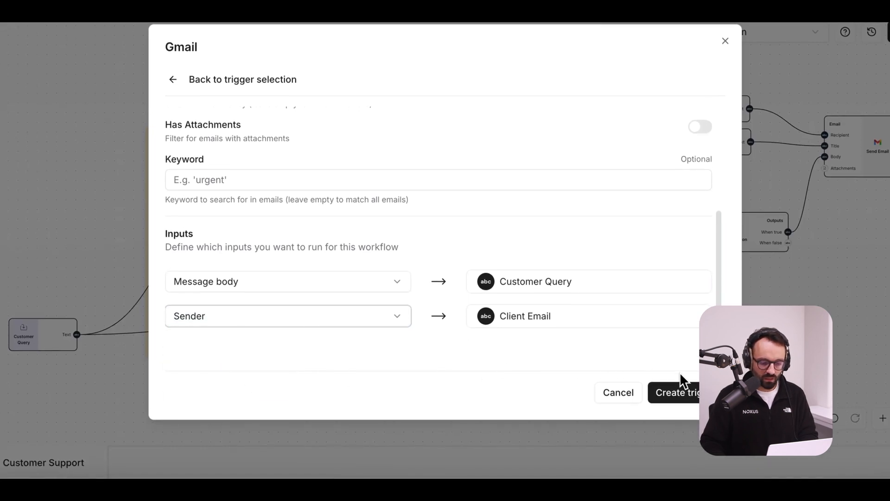
{"action": "left_click", "coordinate": [687, 395]}
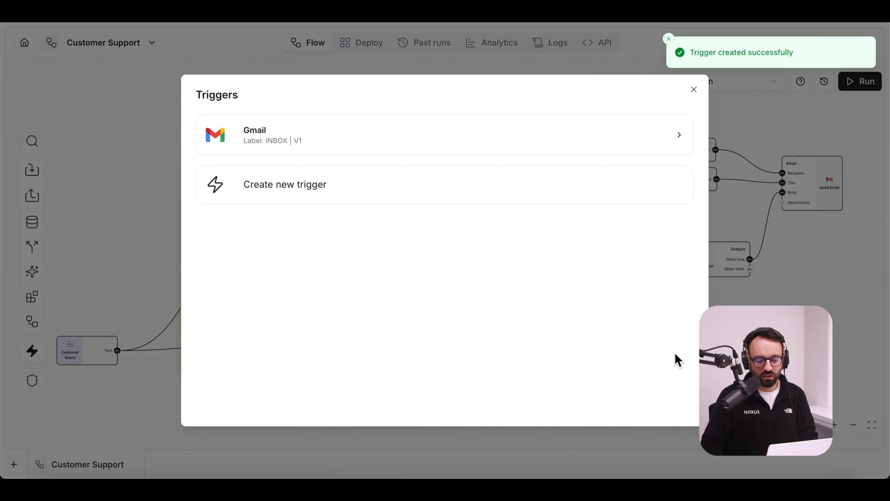
{"action": "left_click", "coordinate": [695, 90]}
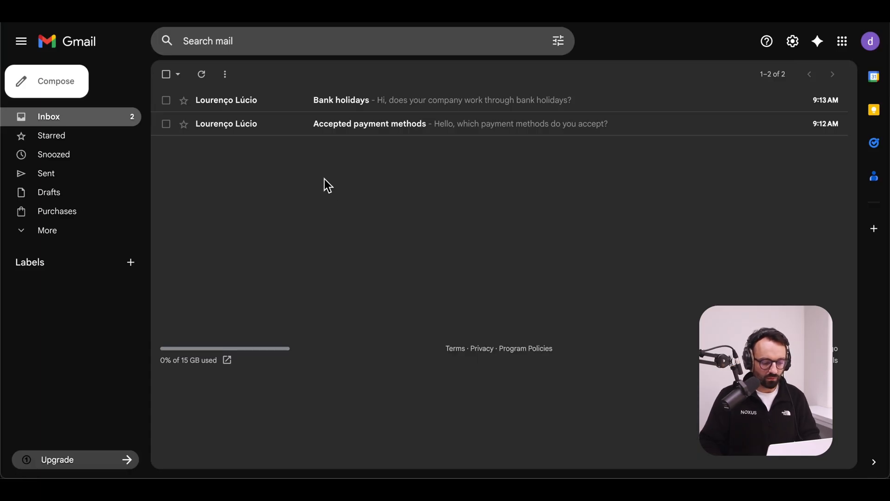
Step: In the Gmail inbox, read the Accepted payment methods email and the Bank holidays email
{"action": "left_click", "coordinate": [304, 124]}
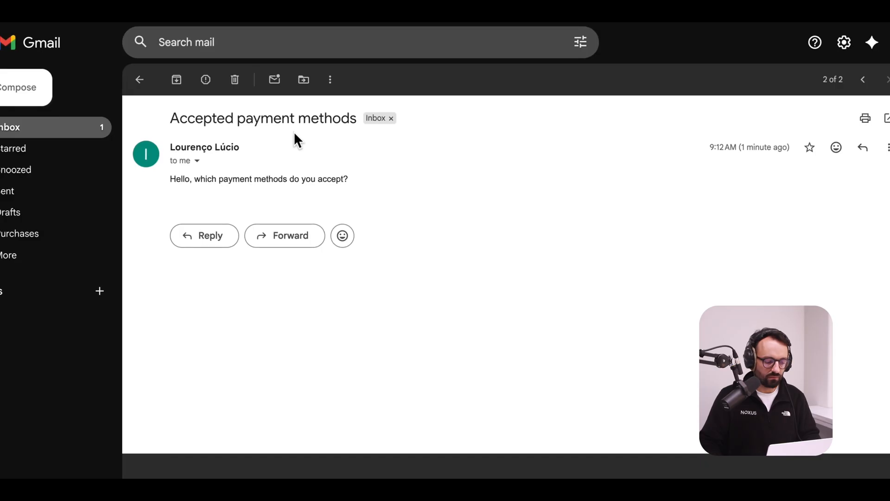
{"action": "left_click", "coordinate": [103, 133]}
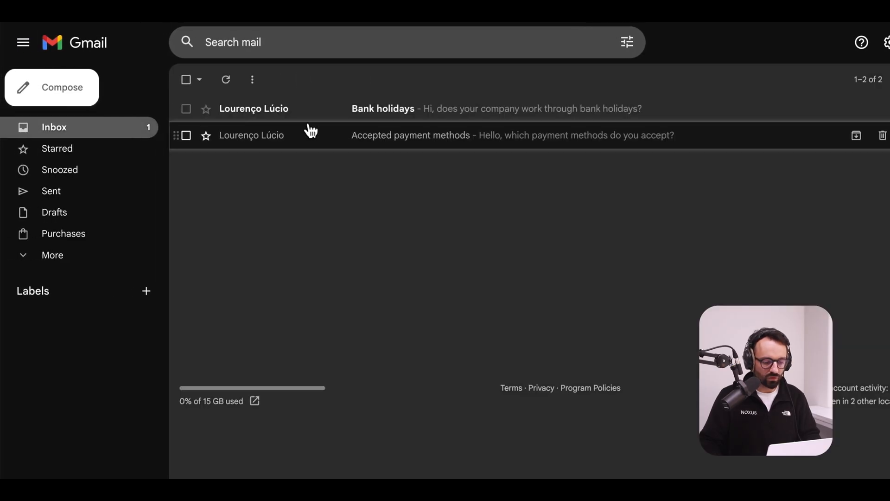
{"action": "left_click", "coordinate": [315, 113]}
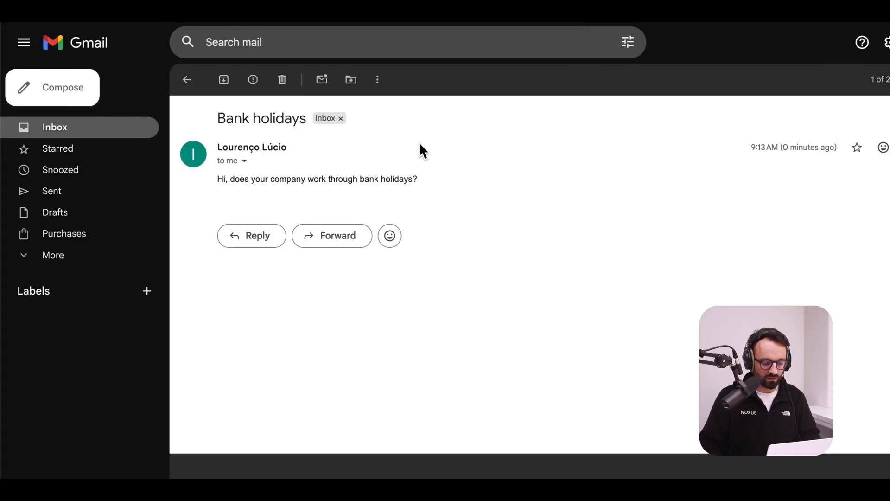
Step: Switch from Gmail to the Customer Support workflow's past runs and read the customer query of the 9:23 AM run
{"action": "left_click", "coordinate": [137, 130]}
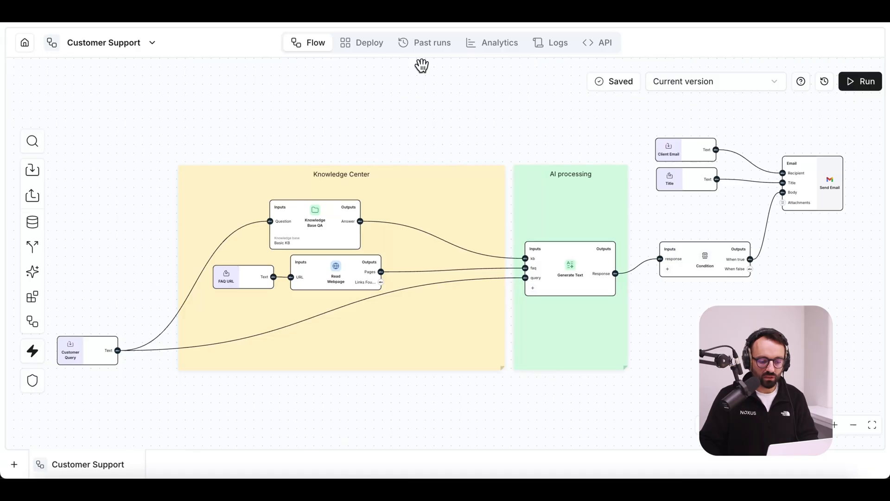
{"action": "left_click", "coordinate": [425, 49]}
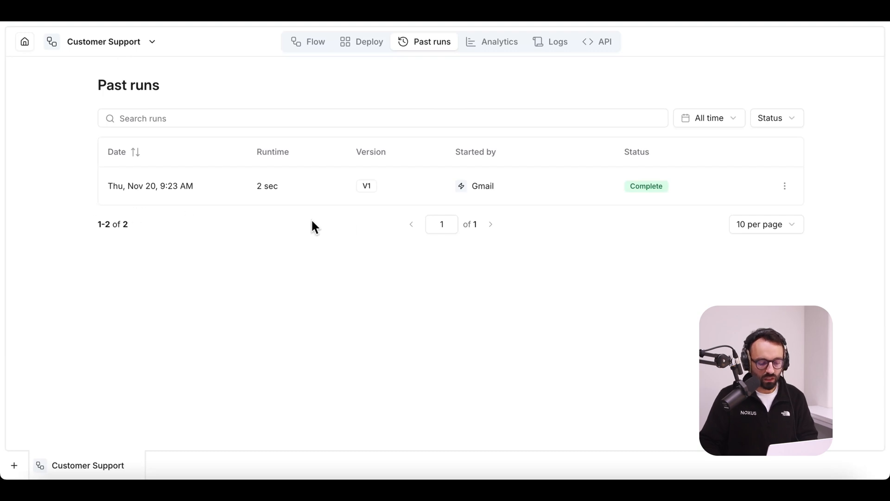
{"action": "left_click", "coordinate": [480, 195]}
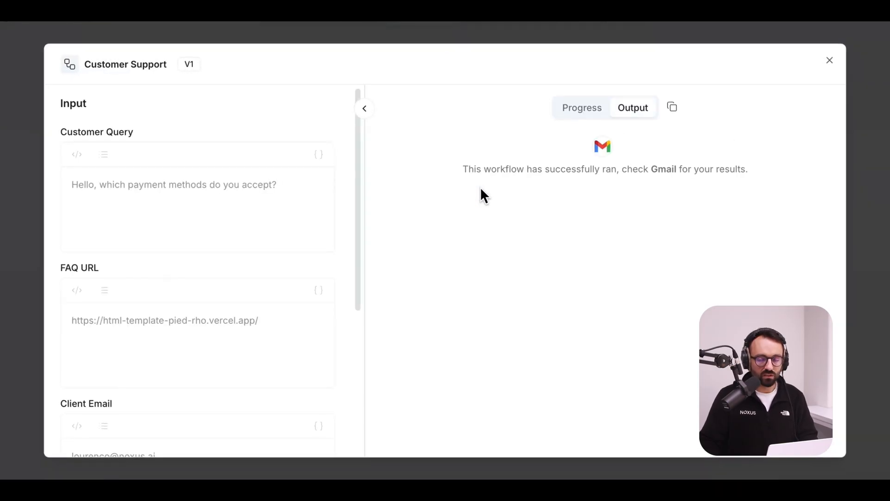
{"action": "left_click_drag", "start_coordinate": [273, 183], "coordinate": [158, 183]}
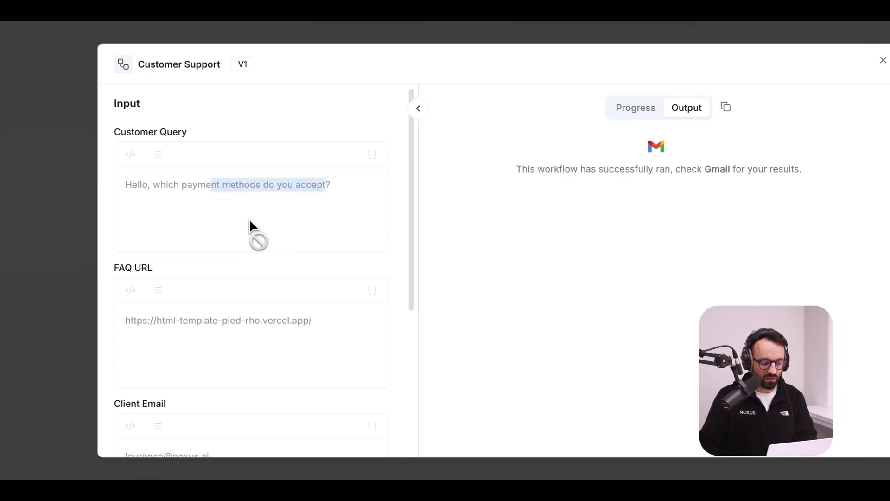
Step: Examine the Generate Text result in the payment methods run's progress, and close the run details
{"action": "left_click", "coordinate": [615, 112]}
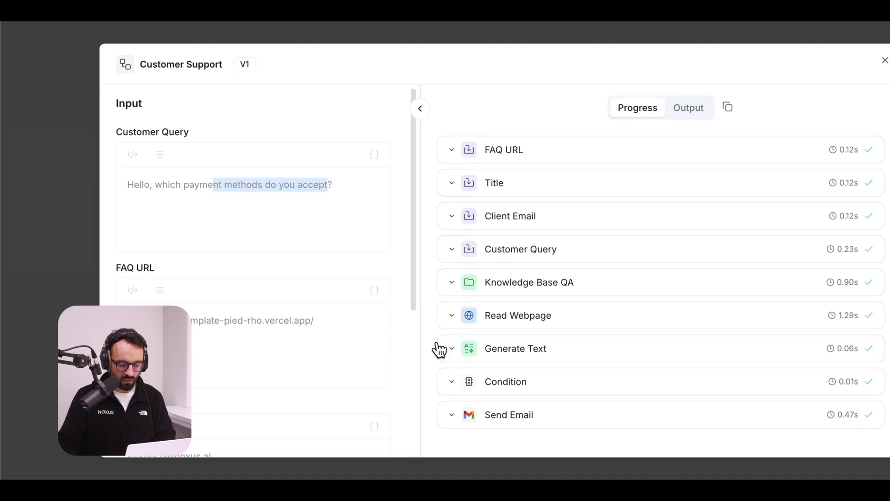
{"action": "left_click", "coordinate": [440, 349]}
{"action": "scroll", "coordinate": [429, 344], "scroll_direction": "down", "scroll_amount": 3}
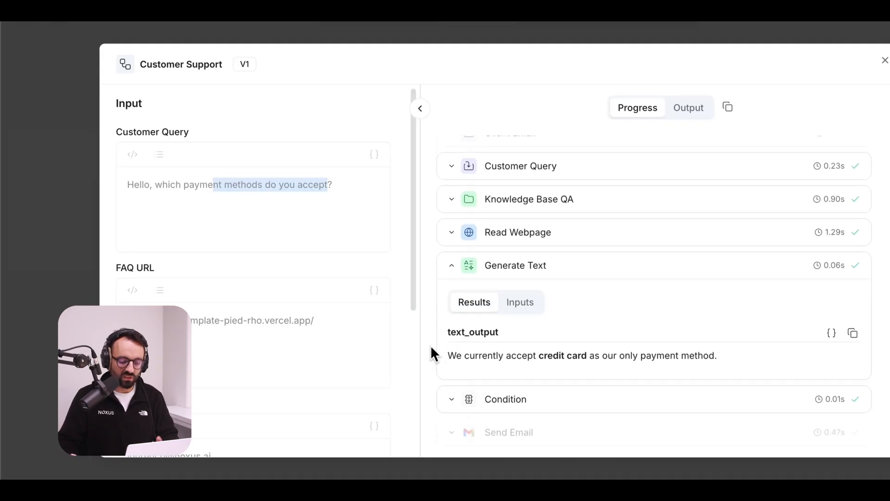
{"action": "left_click", "coordinate": [565, 359]}
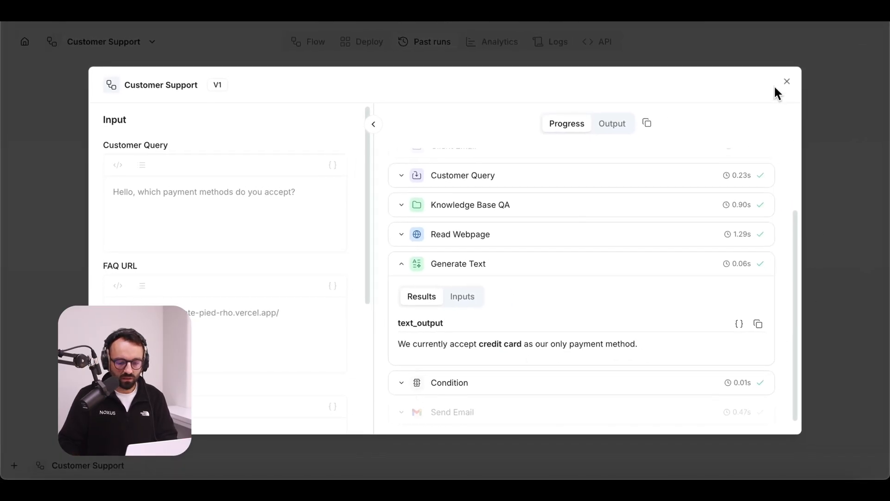
{"action": "left_click", "coordinate": [786, 82]}
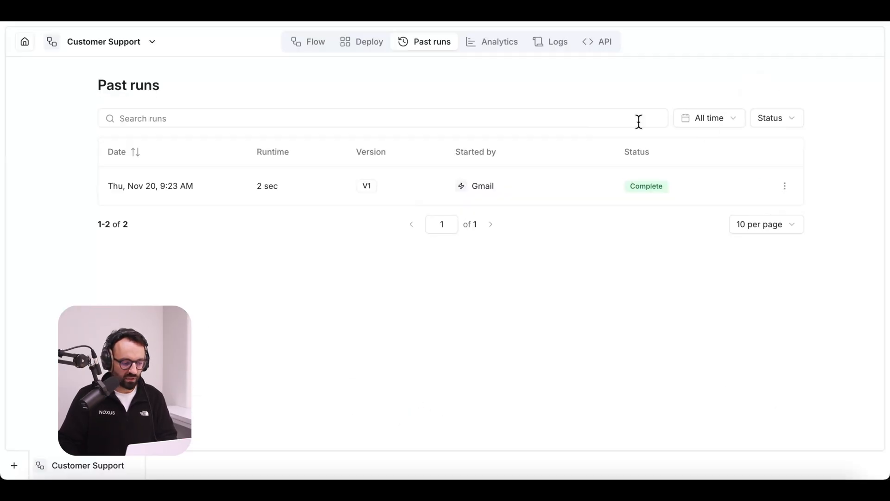
Step: Refresh the past runs and open the 9:31 AM run to read its customer query
{"action": "left_click", "coordinate": [58, 10]}
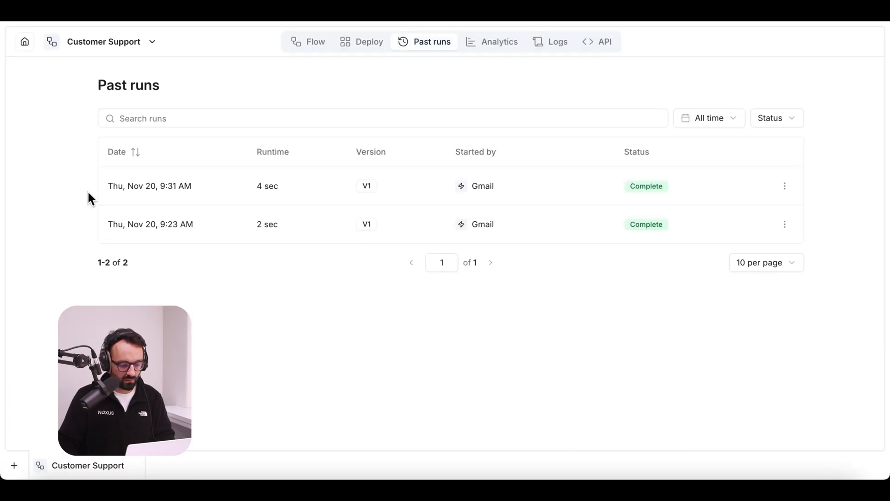
{"action": "left_click", "coordinate": [102, 195]}
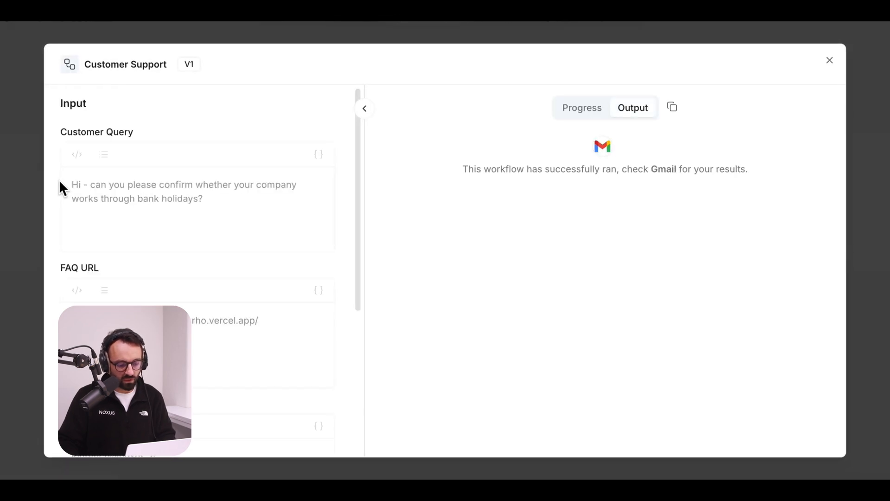
{"action": "left_click_drag", "start_coordinate": [104, 189], "coordinate": [199, 200]}
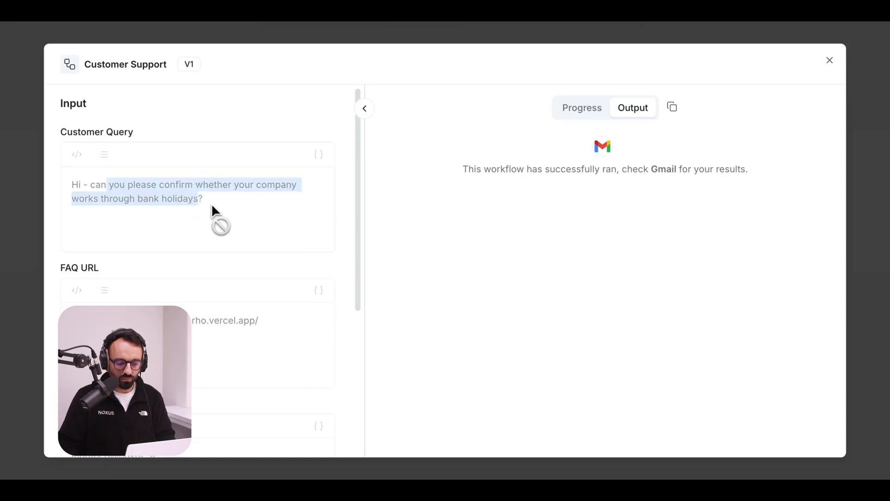
Step: Examine the Send Email and Generate Text results in the bank holidays run's progress, and close the run details
{"action": "left_click", "coordinate": [599, 105]}
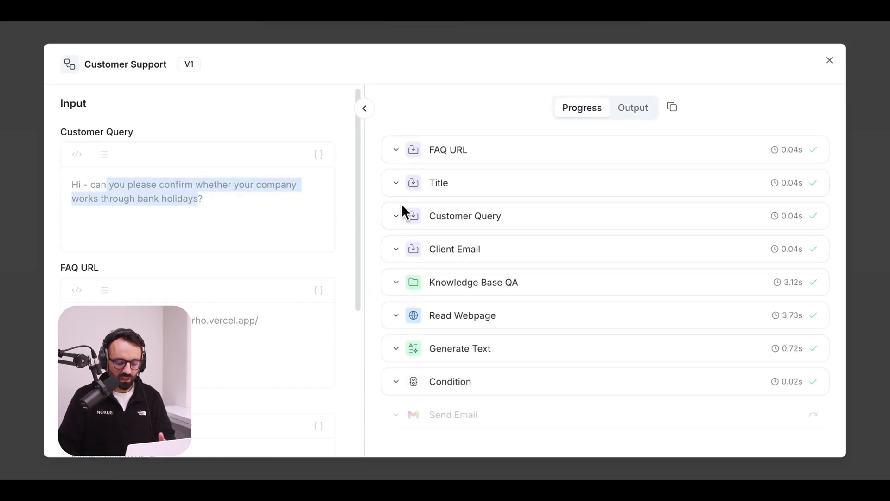
{"action": "left_click", "coordinate": [399, 415]}
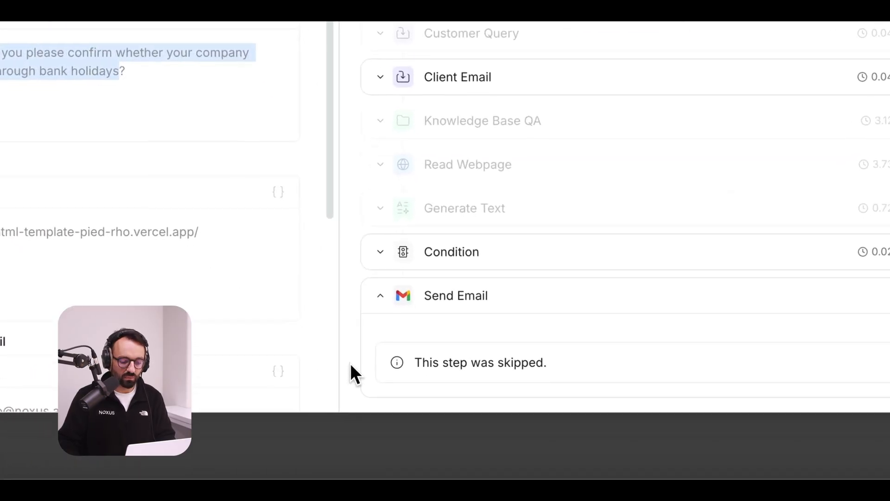
{"action": "left_click", "coordinate": [370, 223]}
{"action": "scroll", "coordinate": [374, 313], "scroll_direction": "down", "scroll_amount": 2}
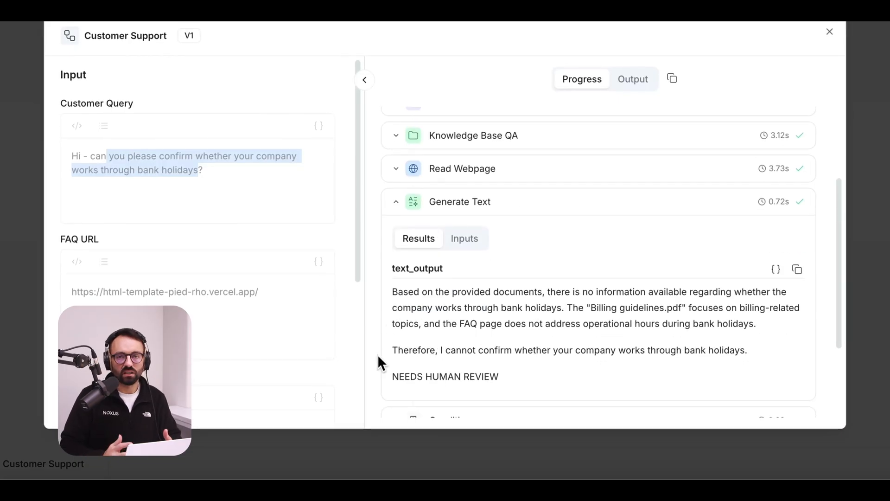
{"action": "left_click_drag", "start_coordinate": [497, 374], "coordinate": [382, 376]}
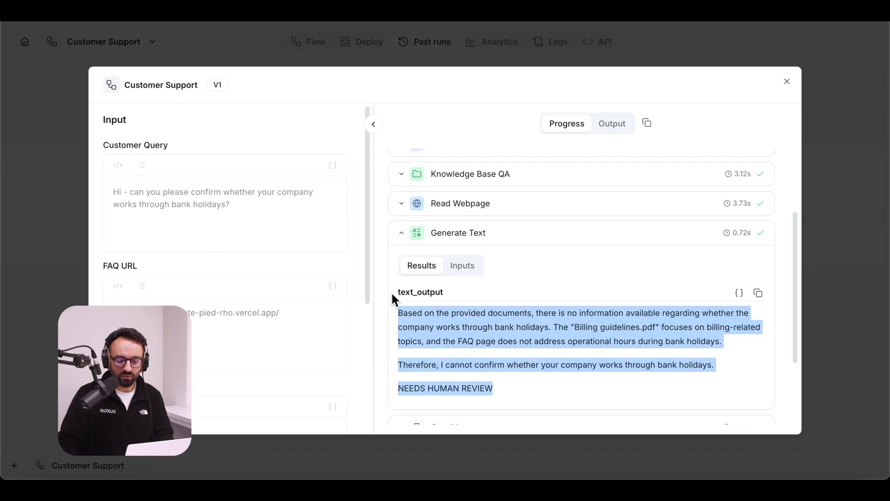
{"action": "left_click", "coordinate": [786, 83]}
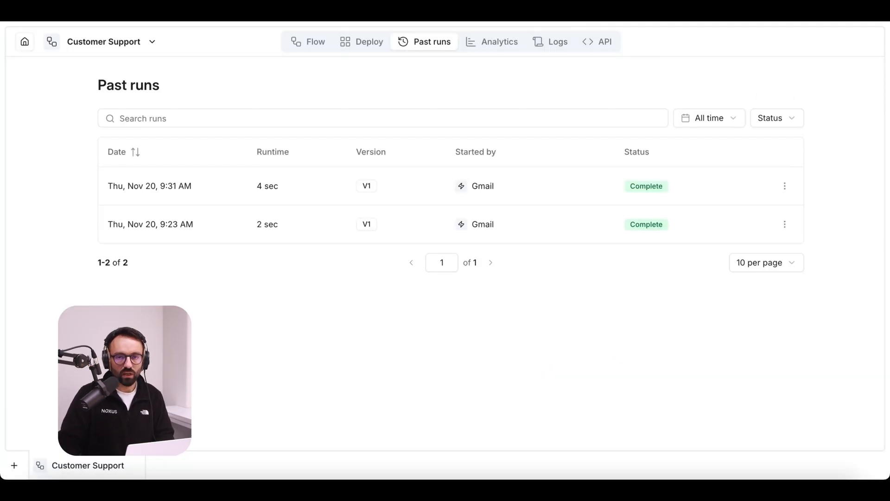
Step: Switch to the client's Gmail mailbox to check the emails received from the demo support account
{"action": "key", "text": "ctrl+Tab"}
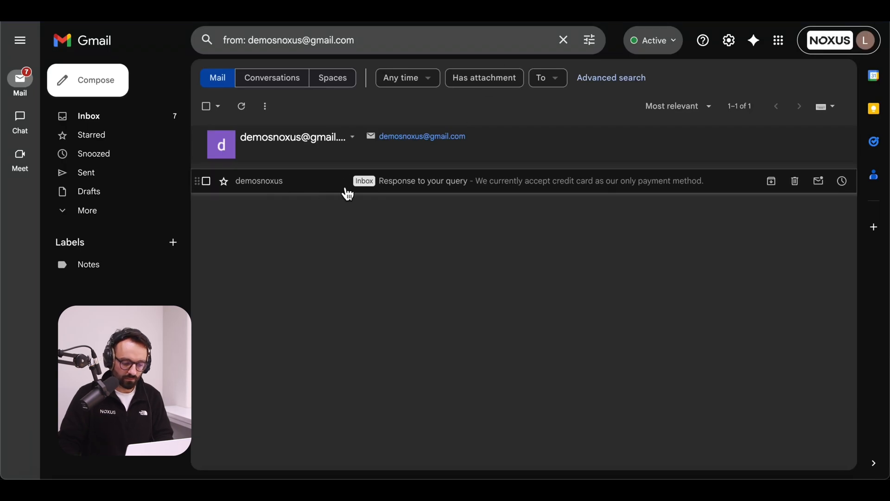